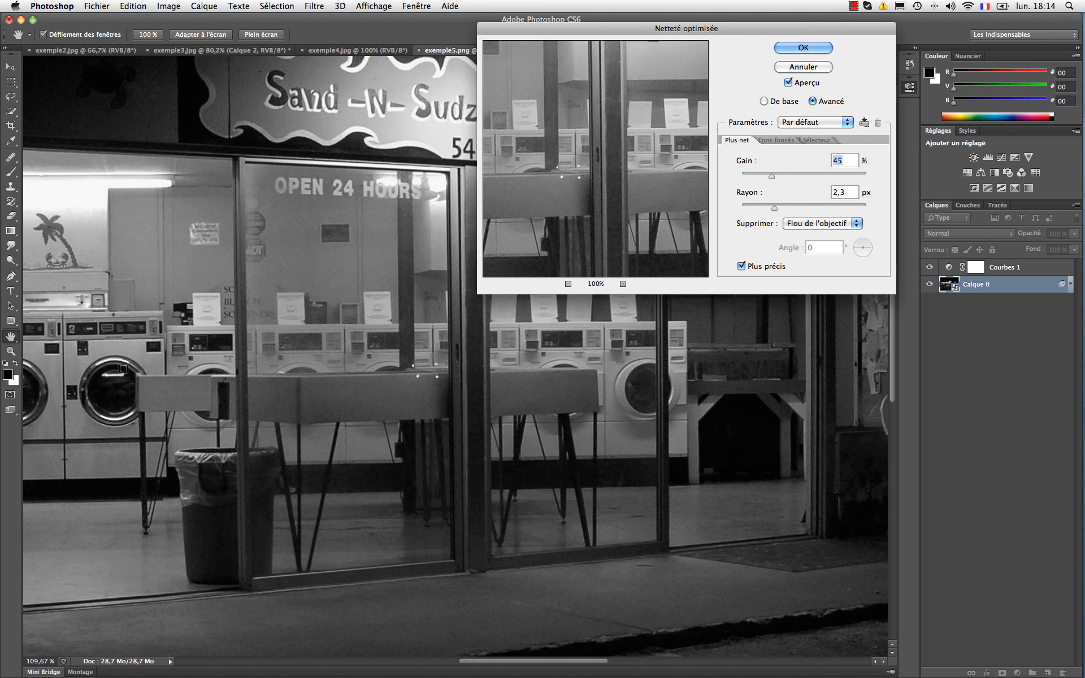
Apply Smart Sharpen to the laundry photo with 53% amount and 2.8 px radius, and fit the image on screen.
left_click(127, 368)
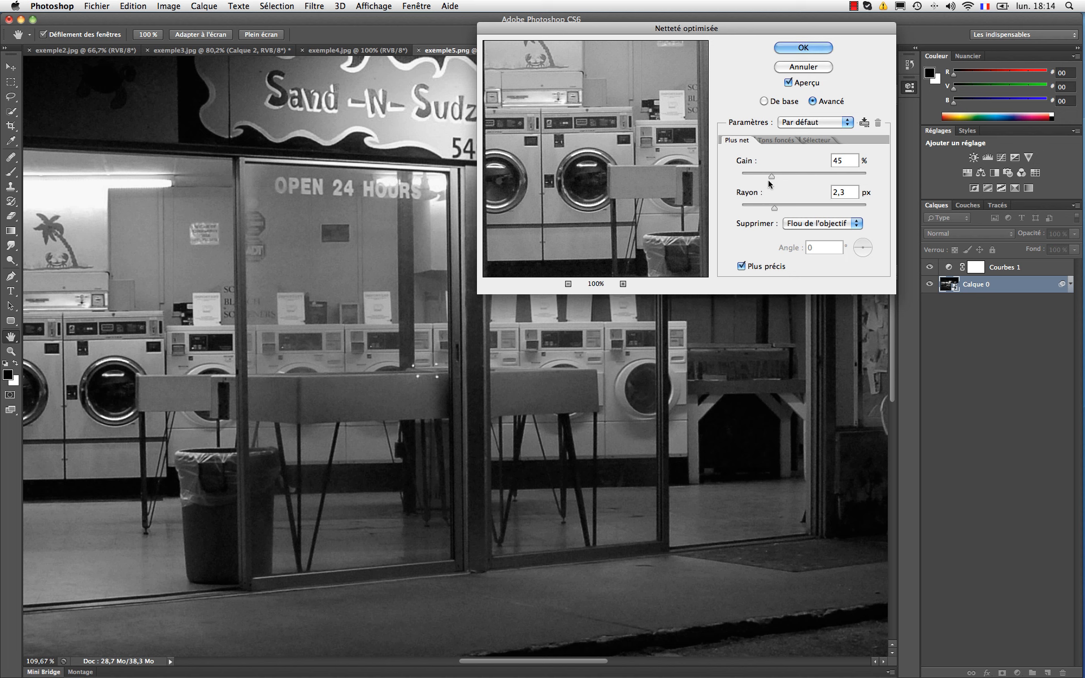
left_click_drag(771, 177, 778, 209)
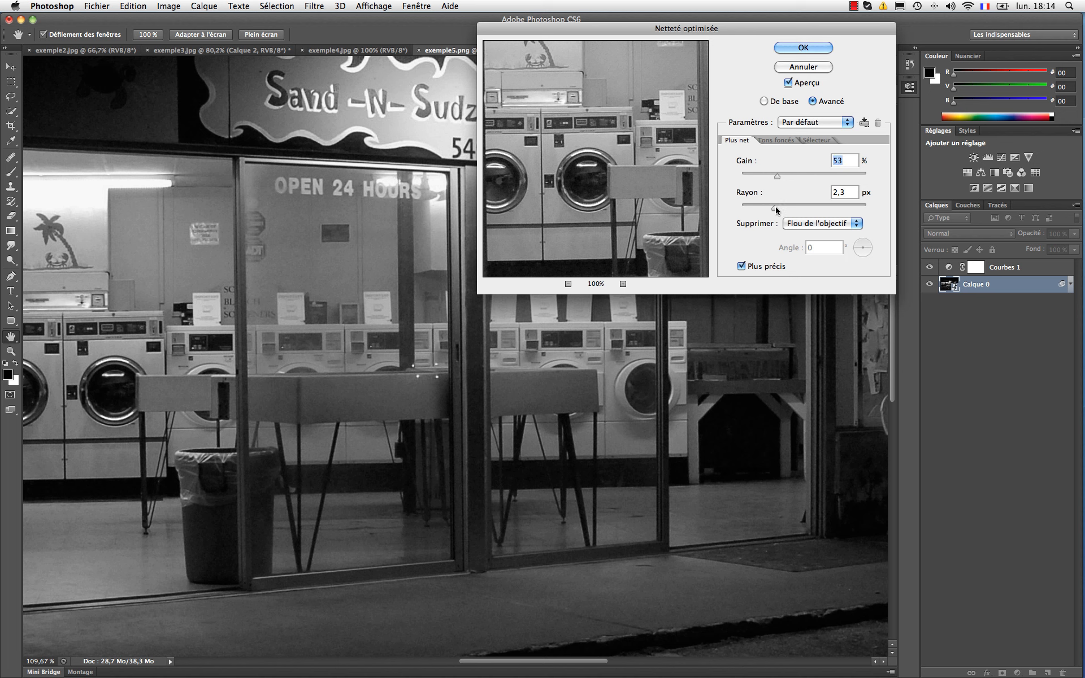
left_click(815, 50)
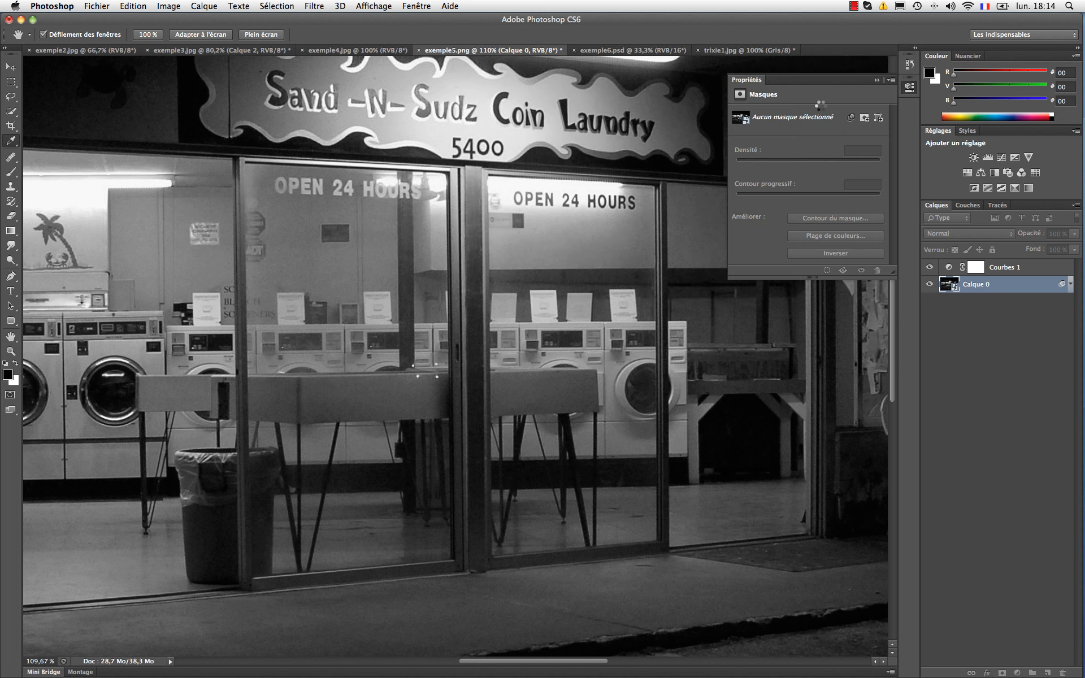
key("super+0")
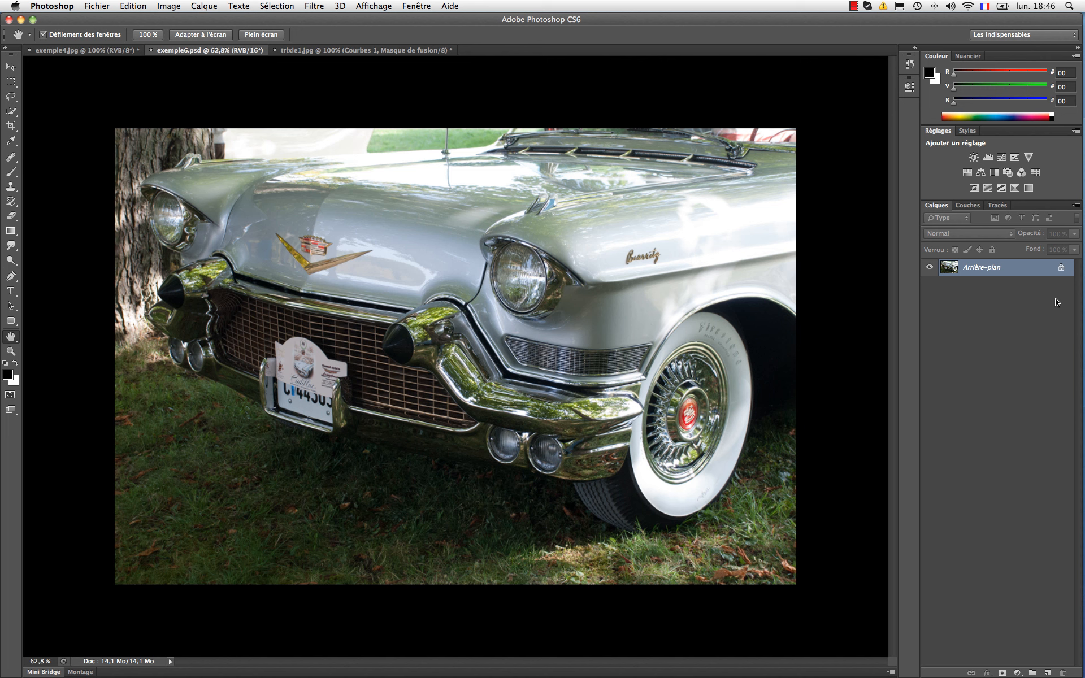
Convert the car photo's background layer to a smart object and add a black-and-white adjustment layer above it.
right_click(970, 272)
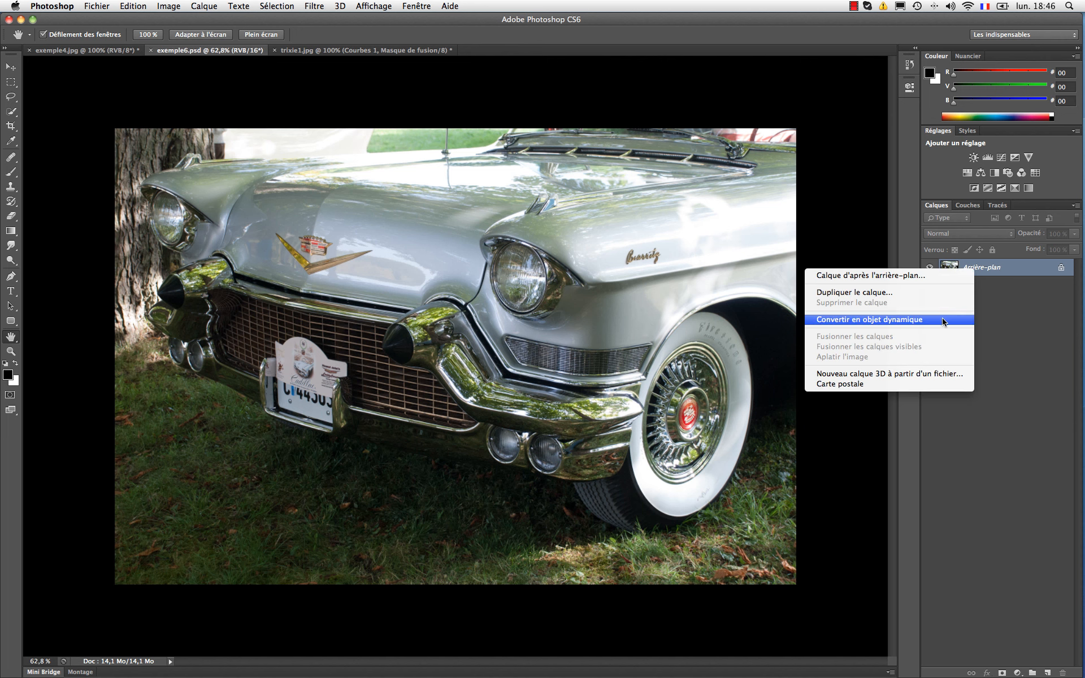
left_click(869, 319)
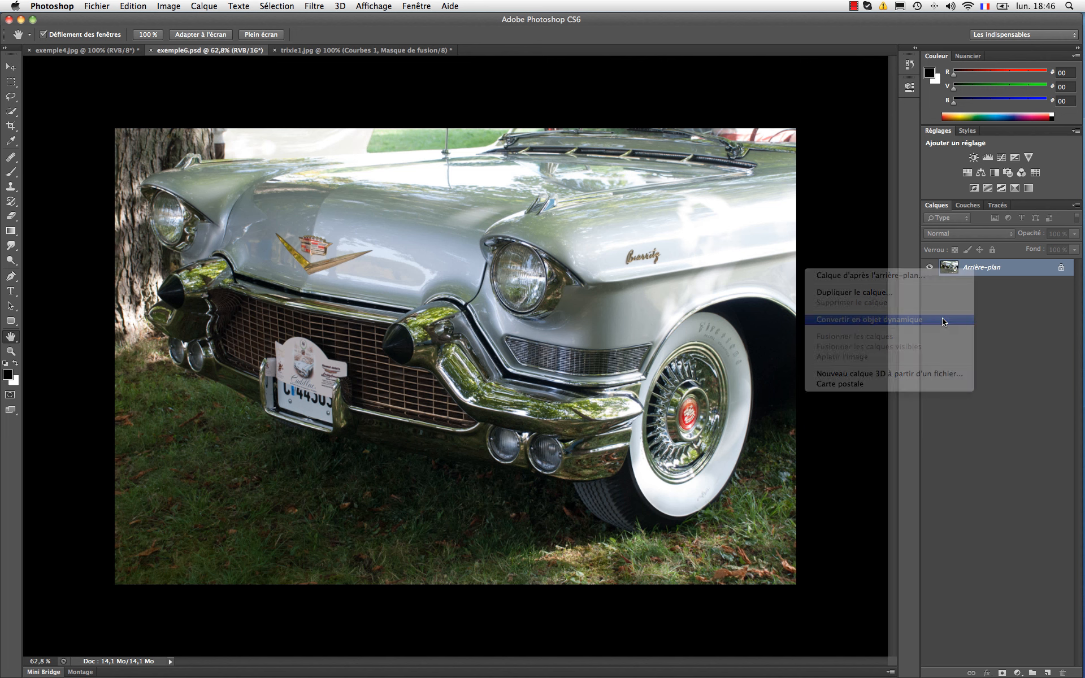
left_click(994, 173)
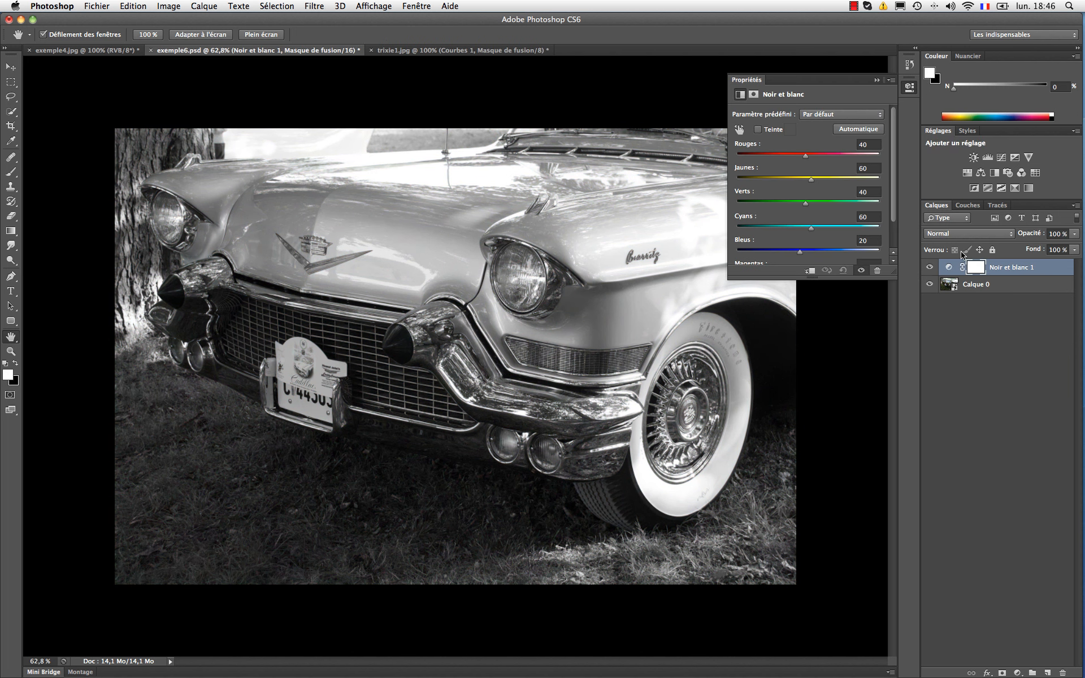
Add a Curves adjustment directly above Calque 0 and shape a slight S-curve, lowering the shadows and raising the highlights.
left_click(981, 289)
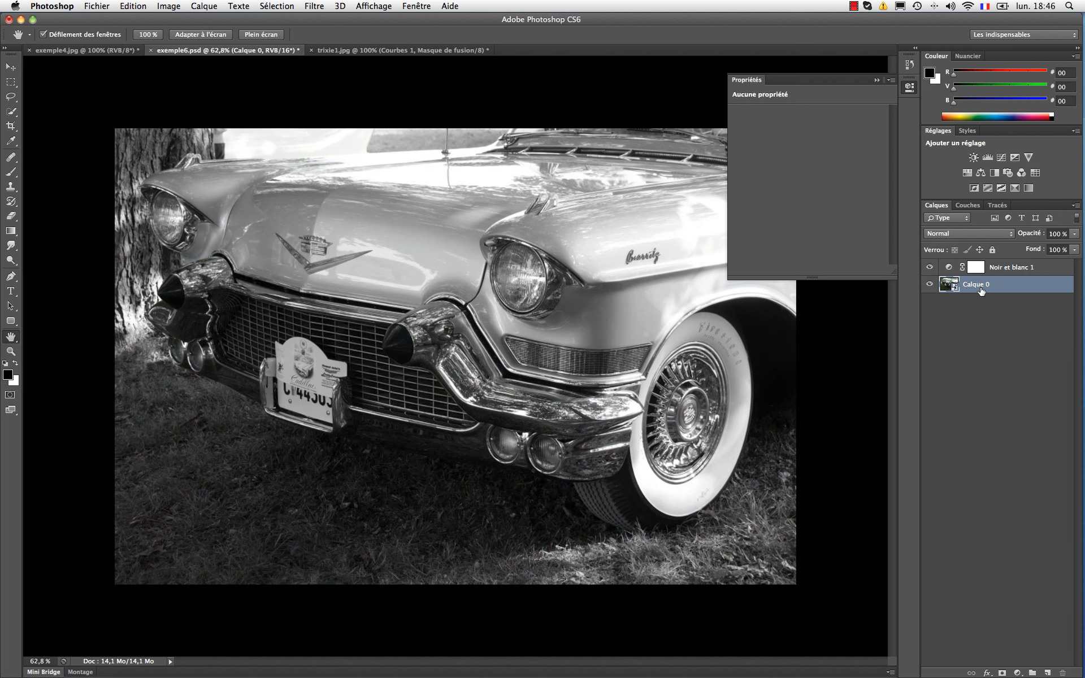
left_click(1001, 157)
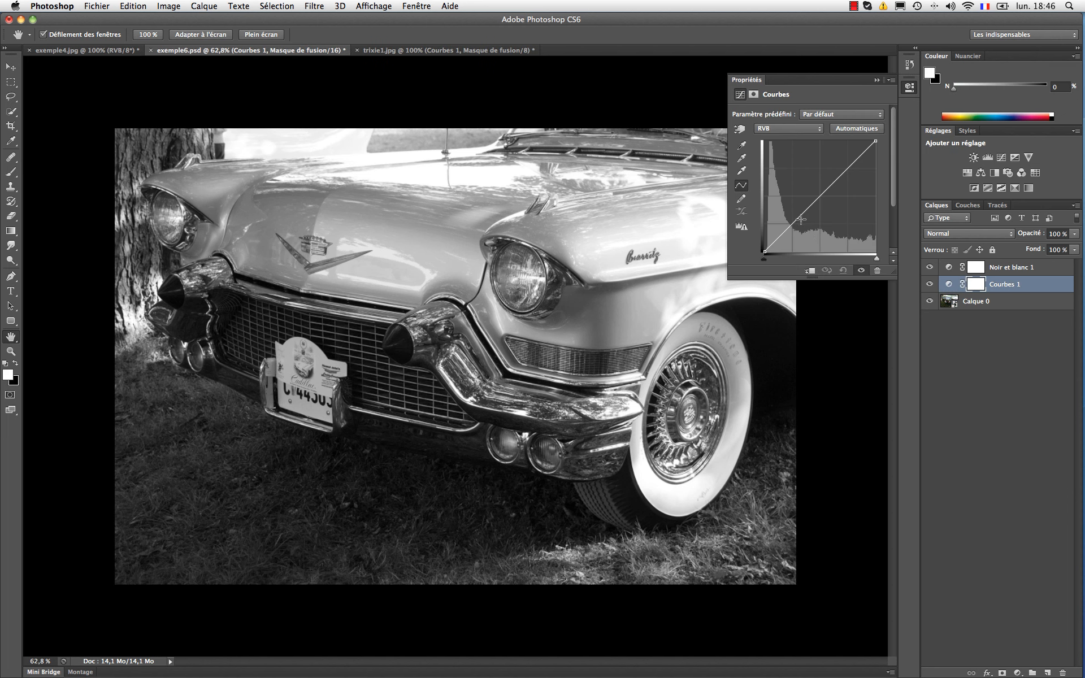
left_click_drag(797, 220, 796, 224)
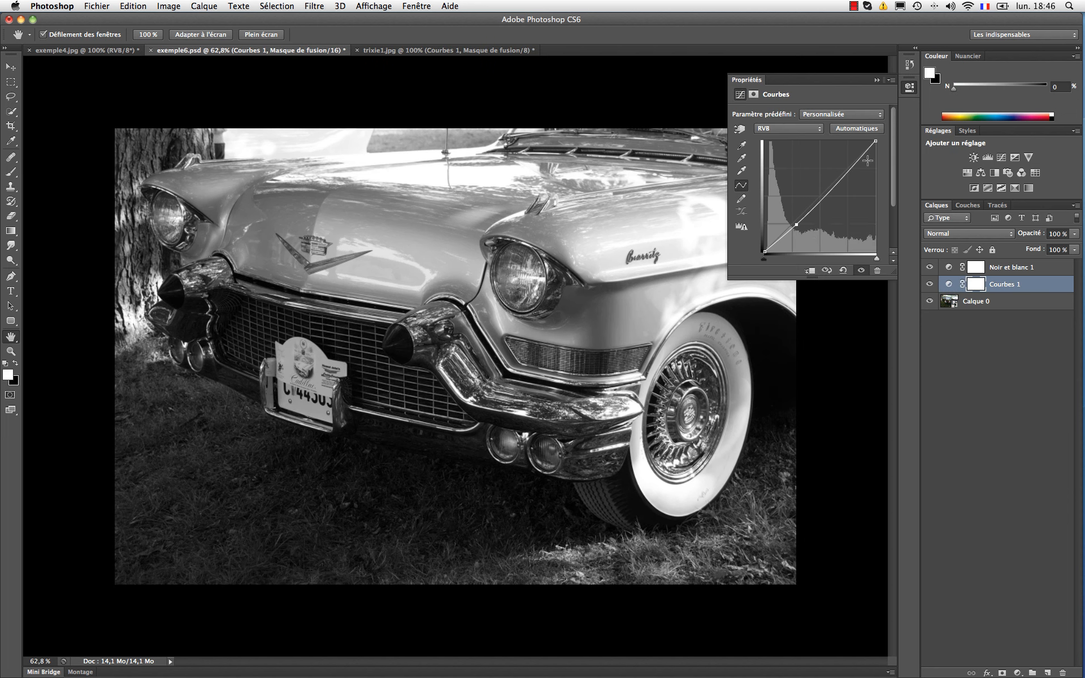
left_click_drag(856, 165, 854, 160)
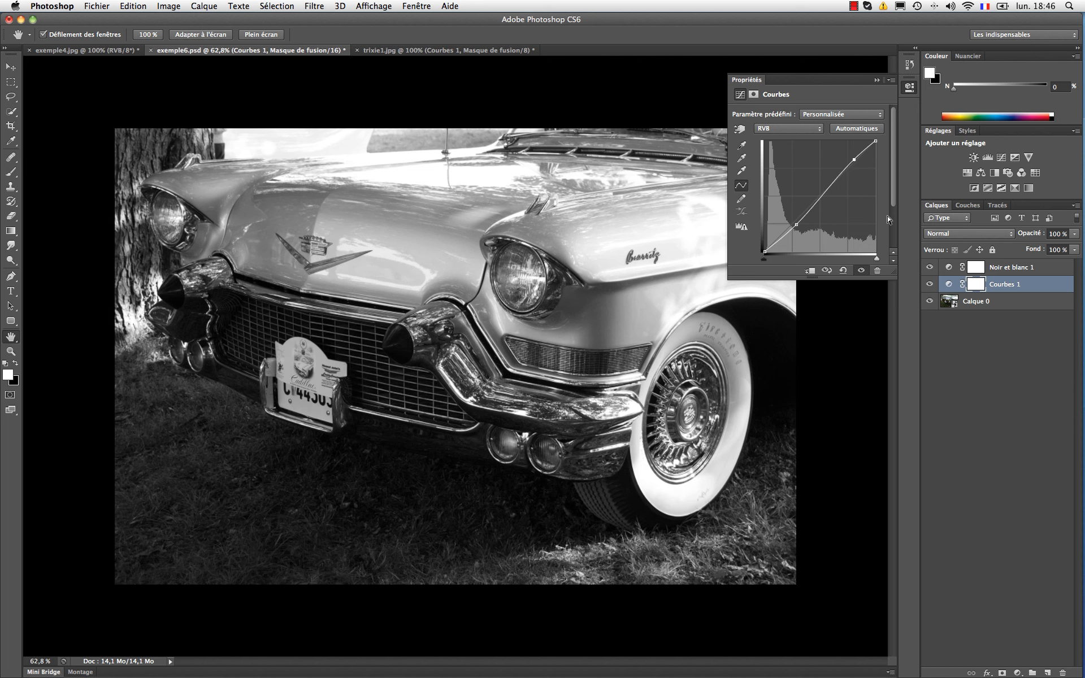
left_click(876, 80)
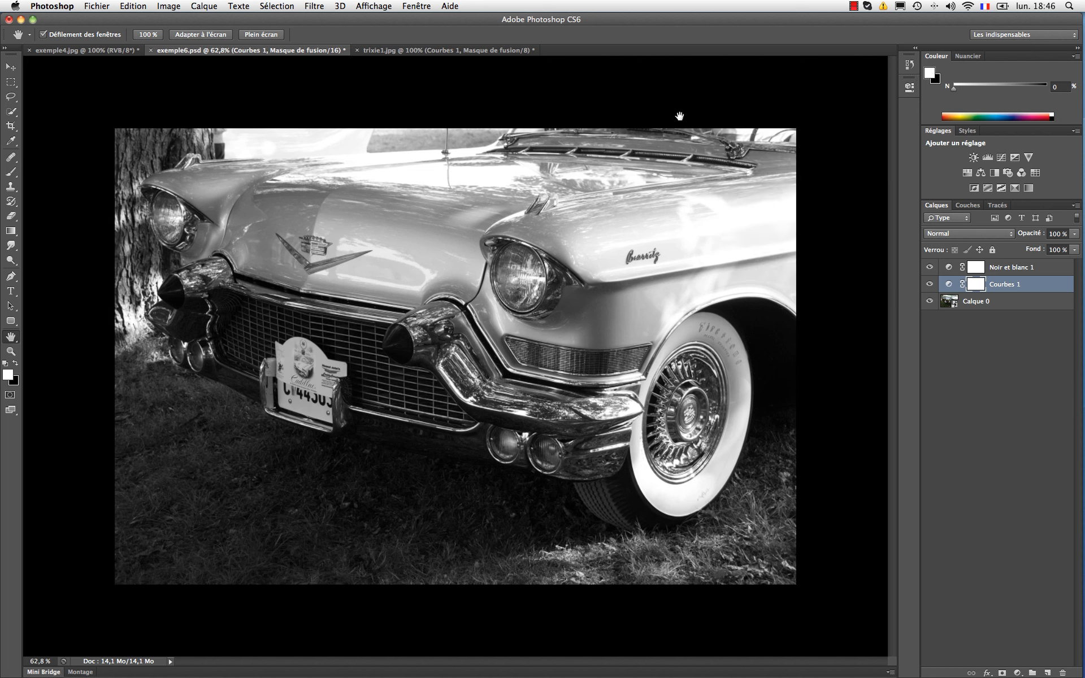
Apply Smart Sharpen to Calque 0 with 53% amount, 2.8 px radius and lens blur removal, and flatten the image.
left_click(974, 305)
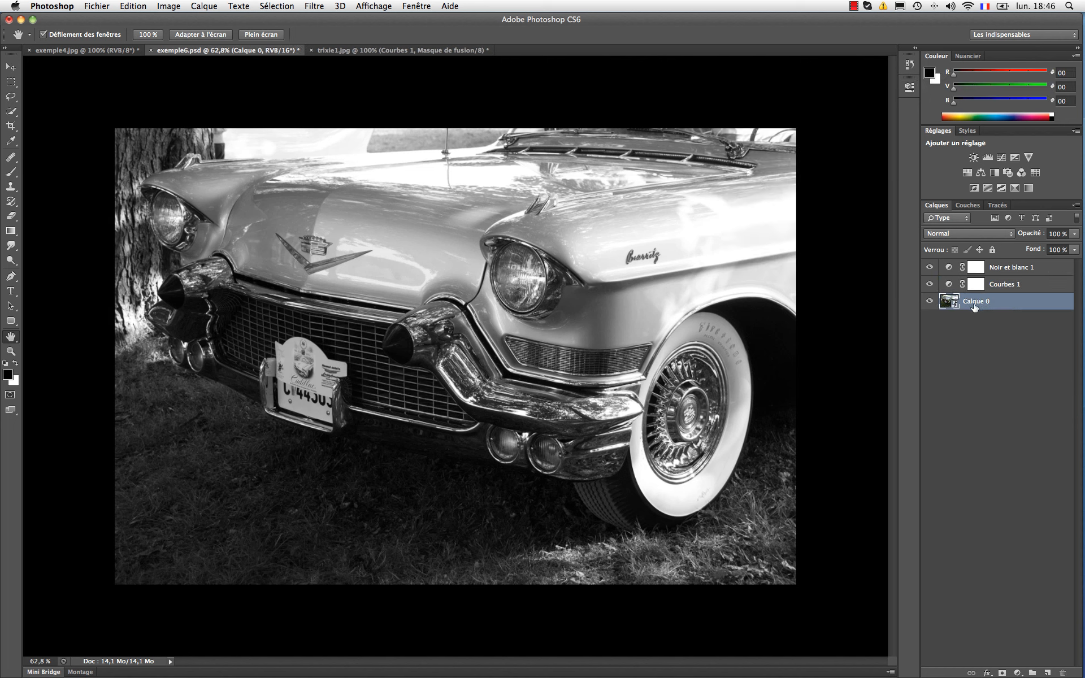
left_click(314, 6)
mouse_move(351, 195)
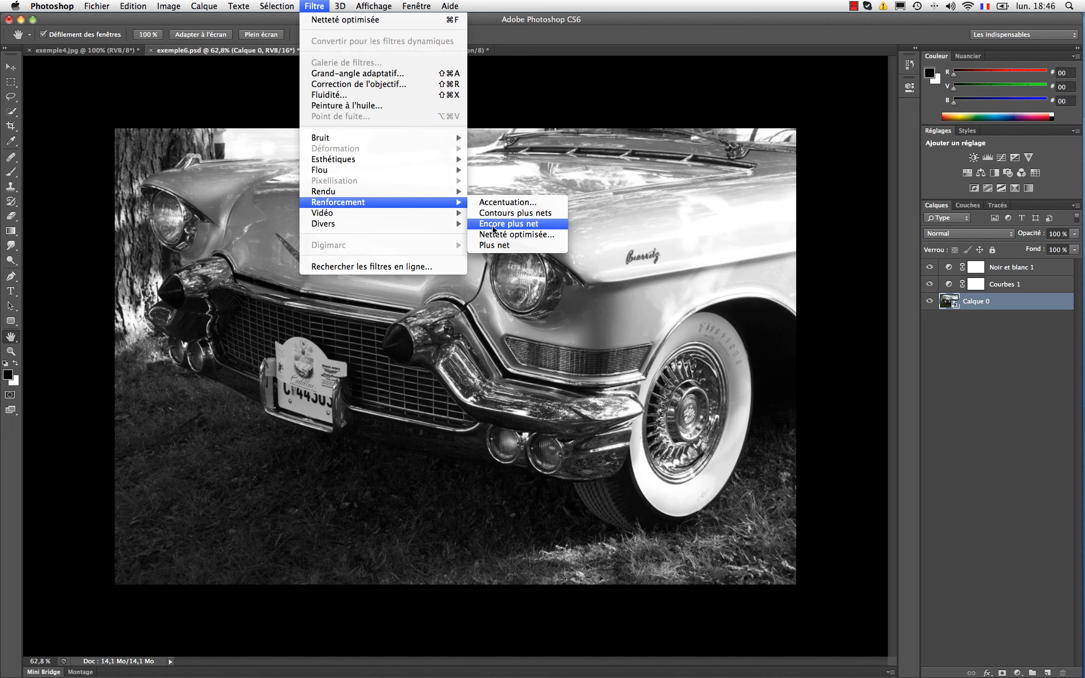
left_click(500, 234)
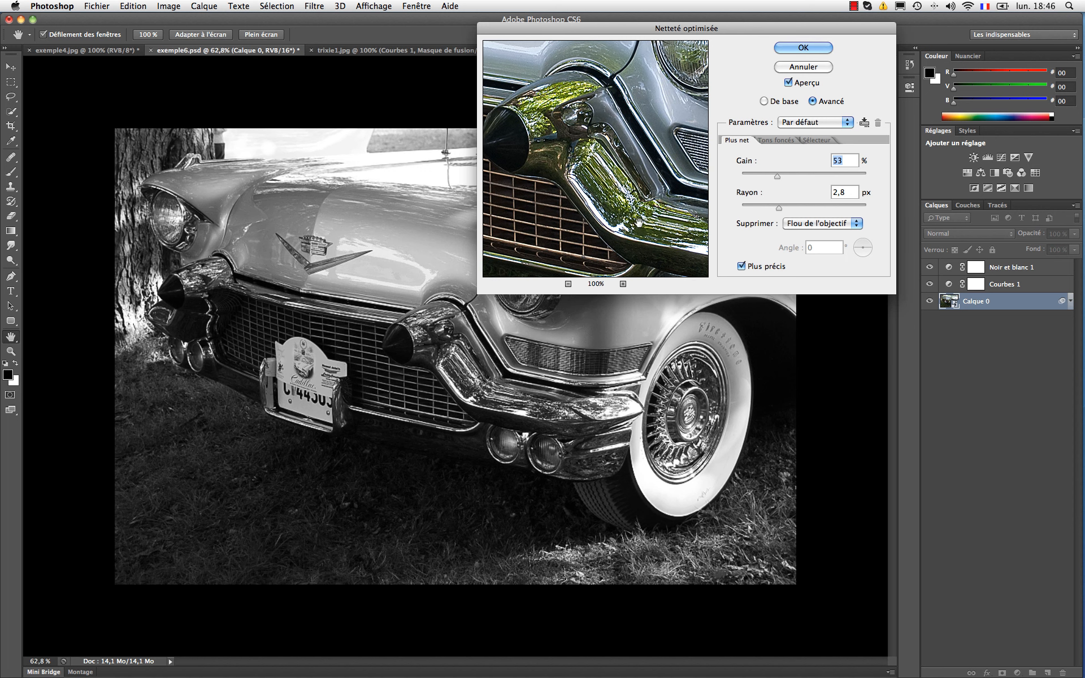
left_click(795, 49)
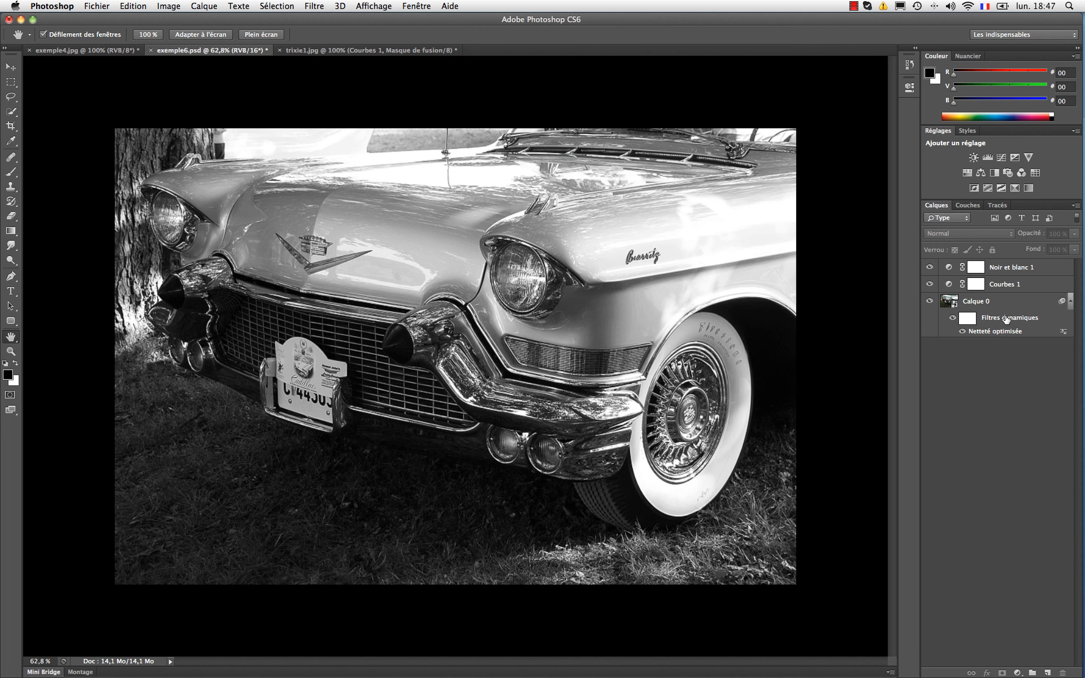
left_click(1075, 206)
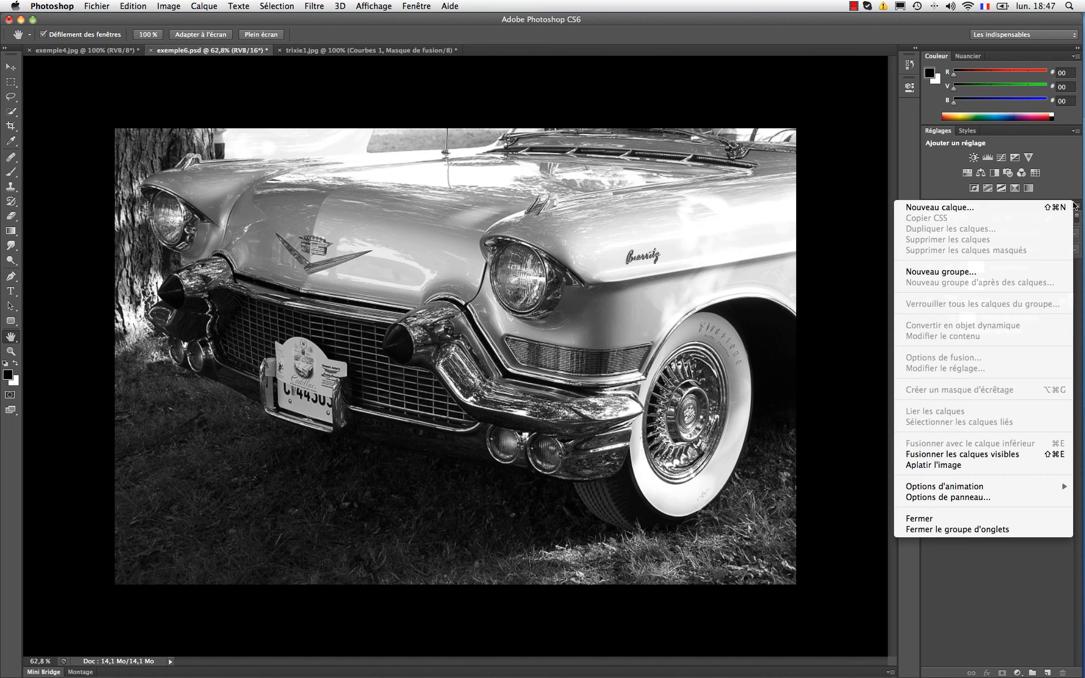
left_click(1037, 467)
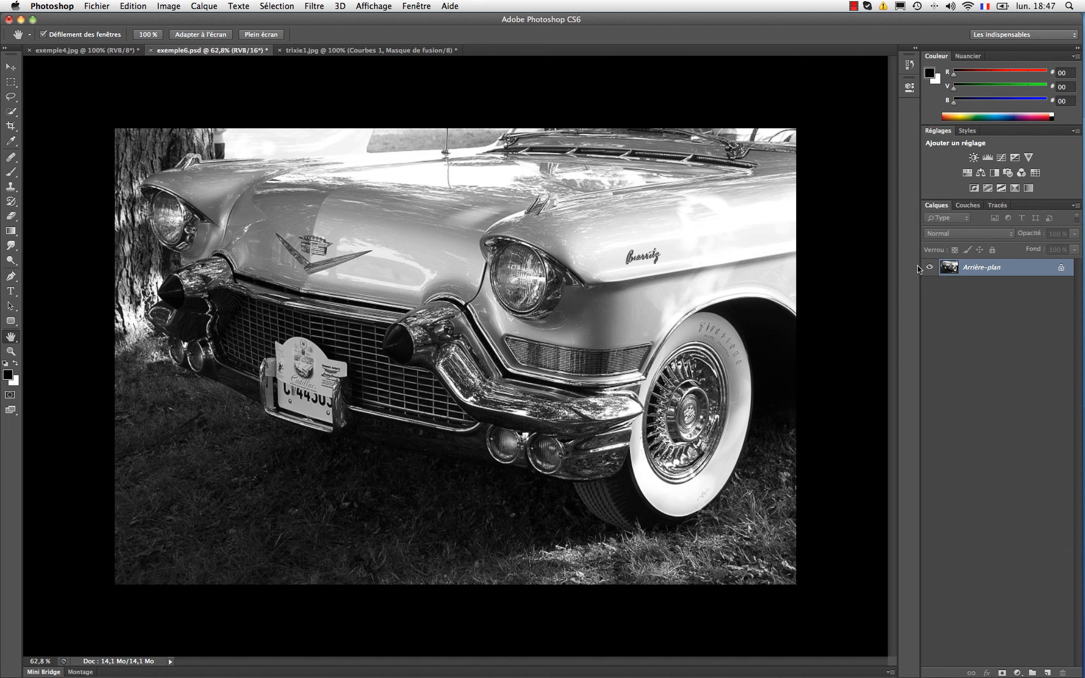
Try HDR Toning with the "Contraste élevé photoréaliste" preset on the flattened car photo and undo it.
left_click(169, 7)
mouse_move(172, 37)
left_click(418, 230)
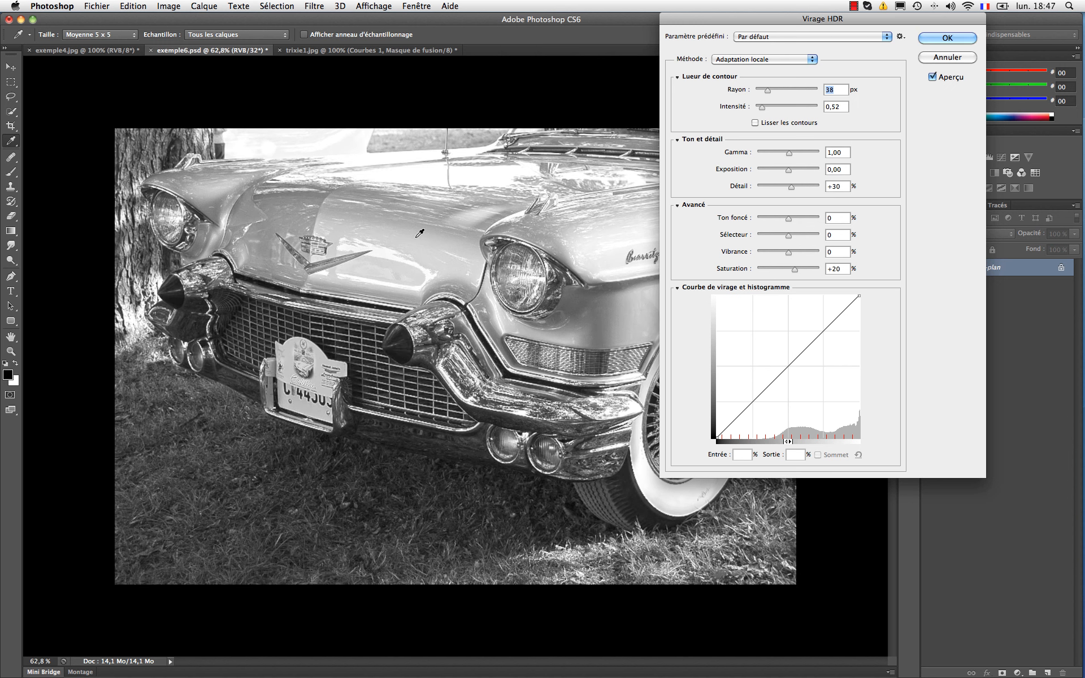
left_click_drag(826, 14, 923, 16)
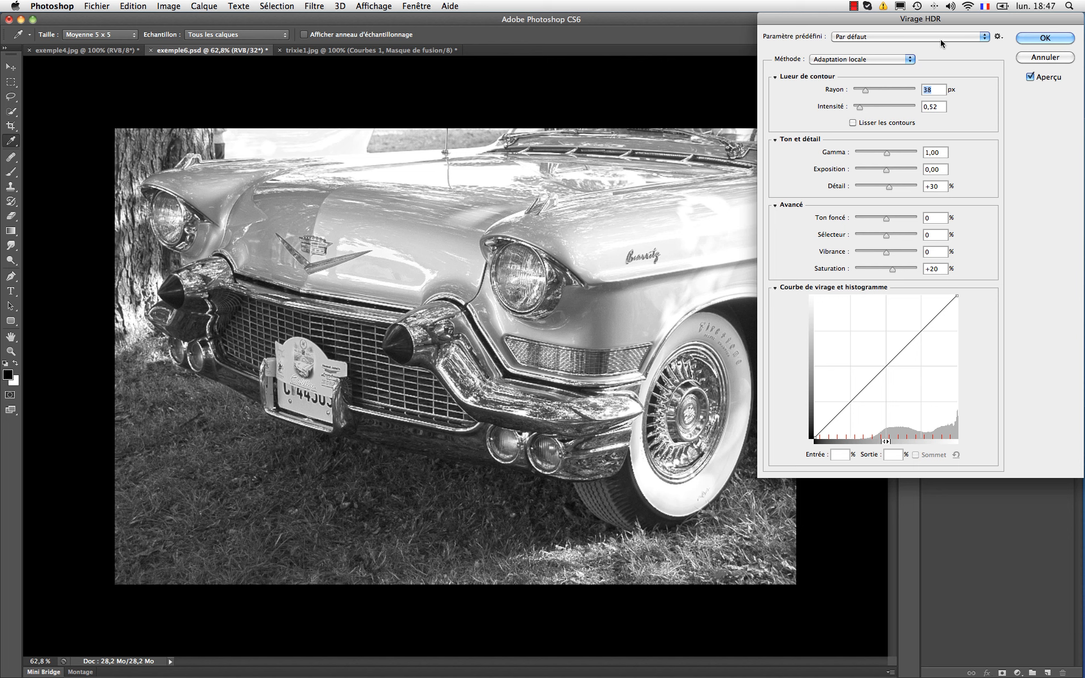
left_click(940, 38)
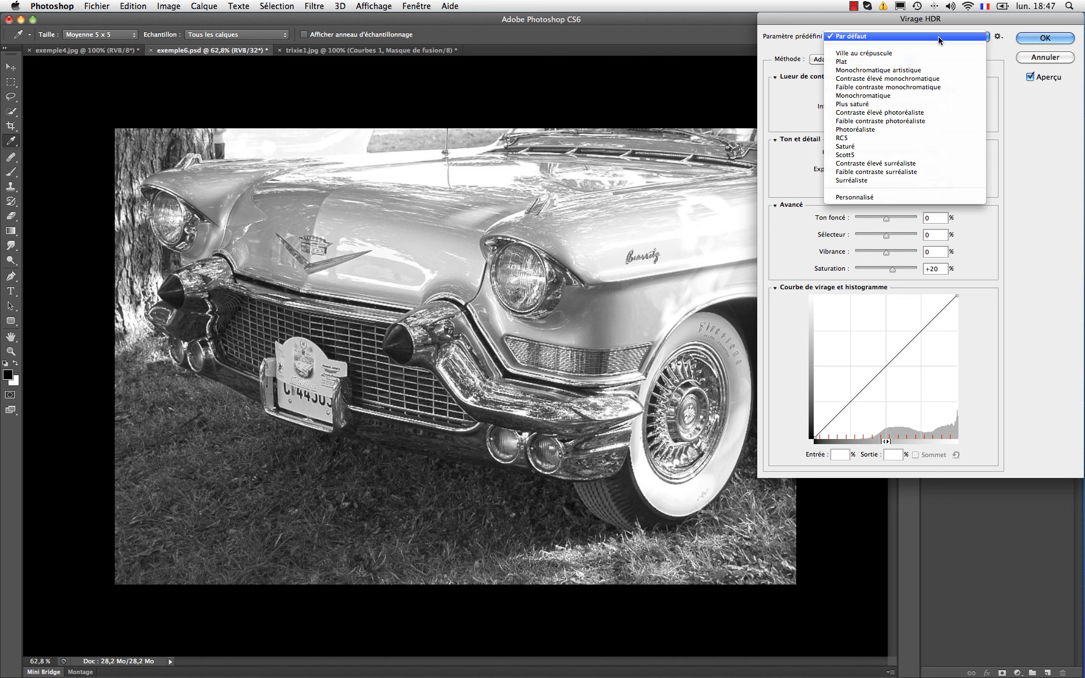
left_click(940, 116)
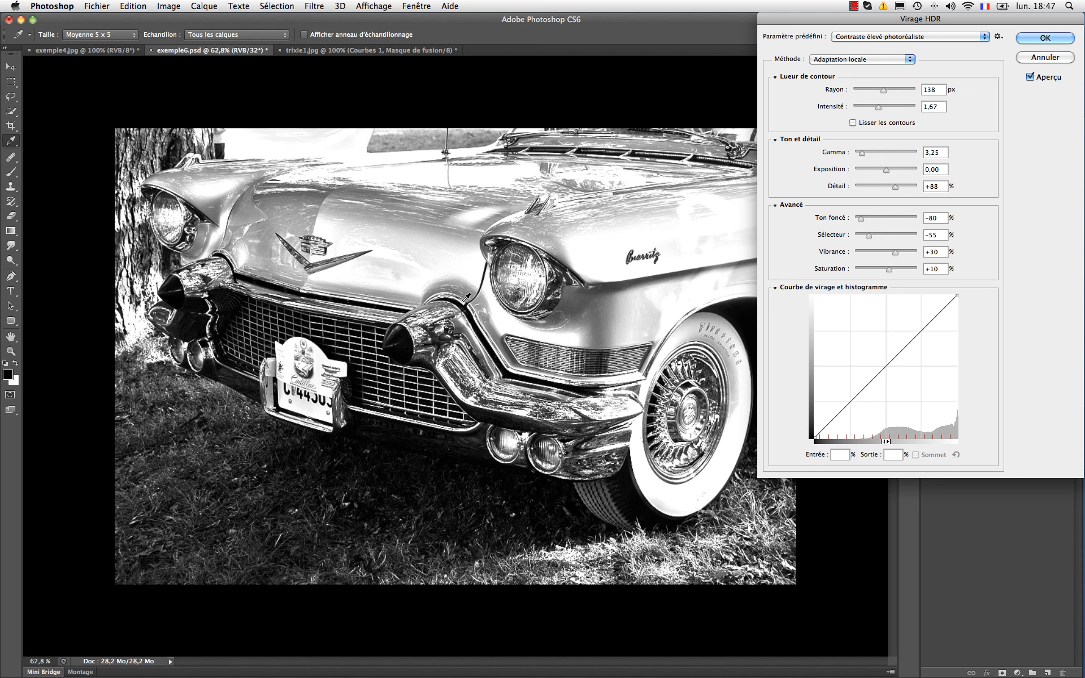
left_click(1044, 37)
key("h")
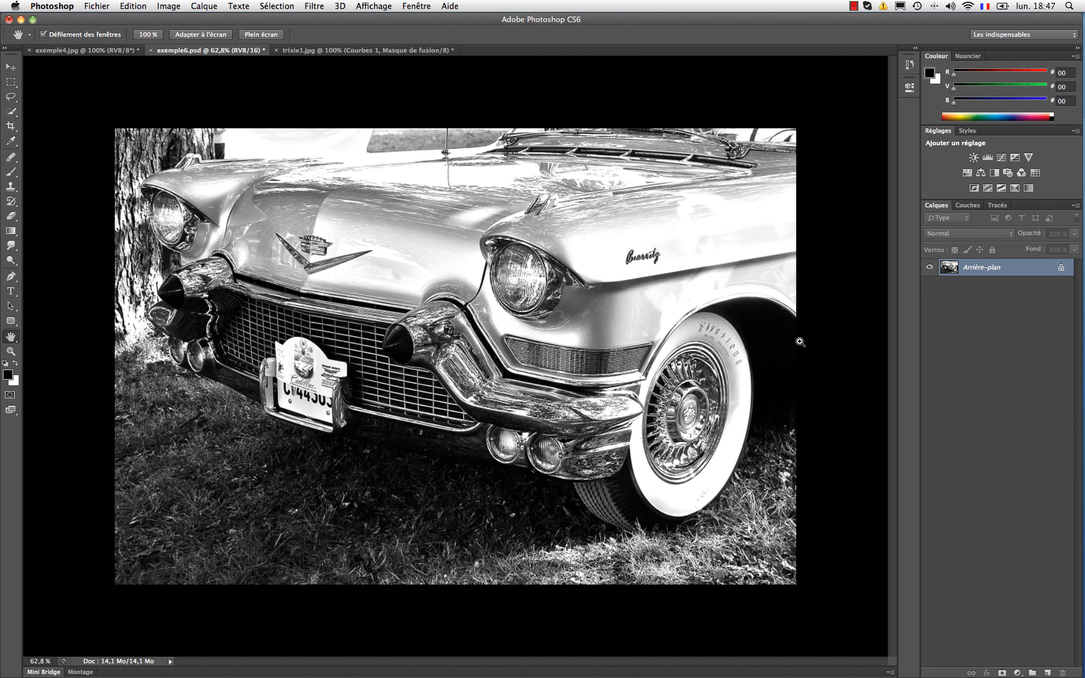
key("super+z")
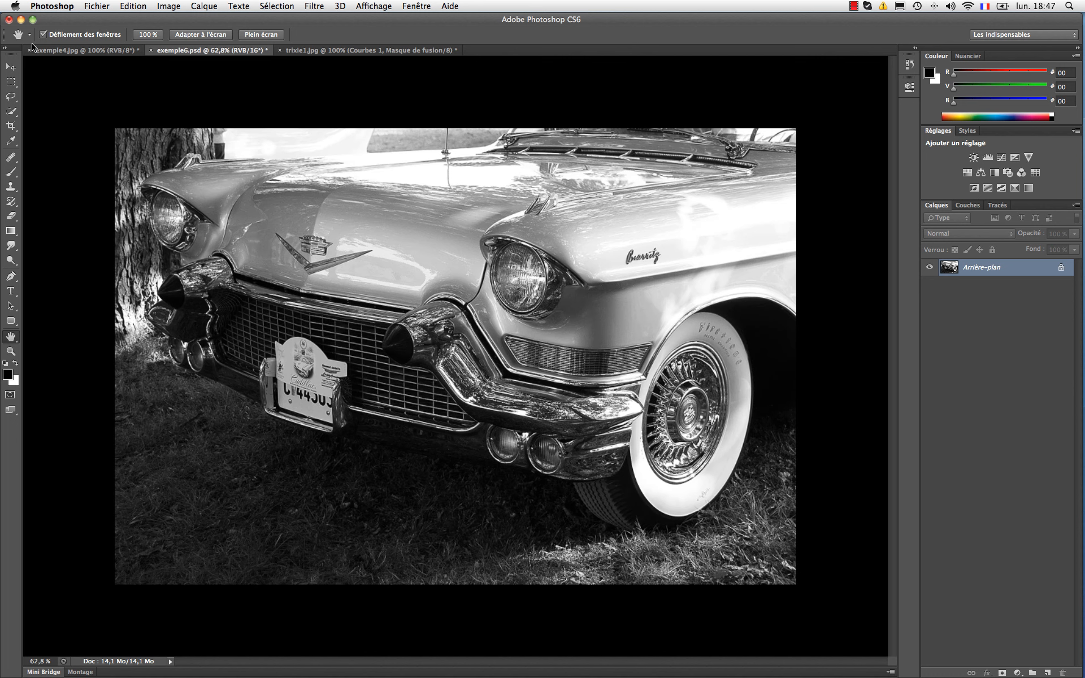
Open the HDR Toning adjustment for the flattened car photo.
left_click(177, 7)
mouse_move(181, 41)
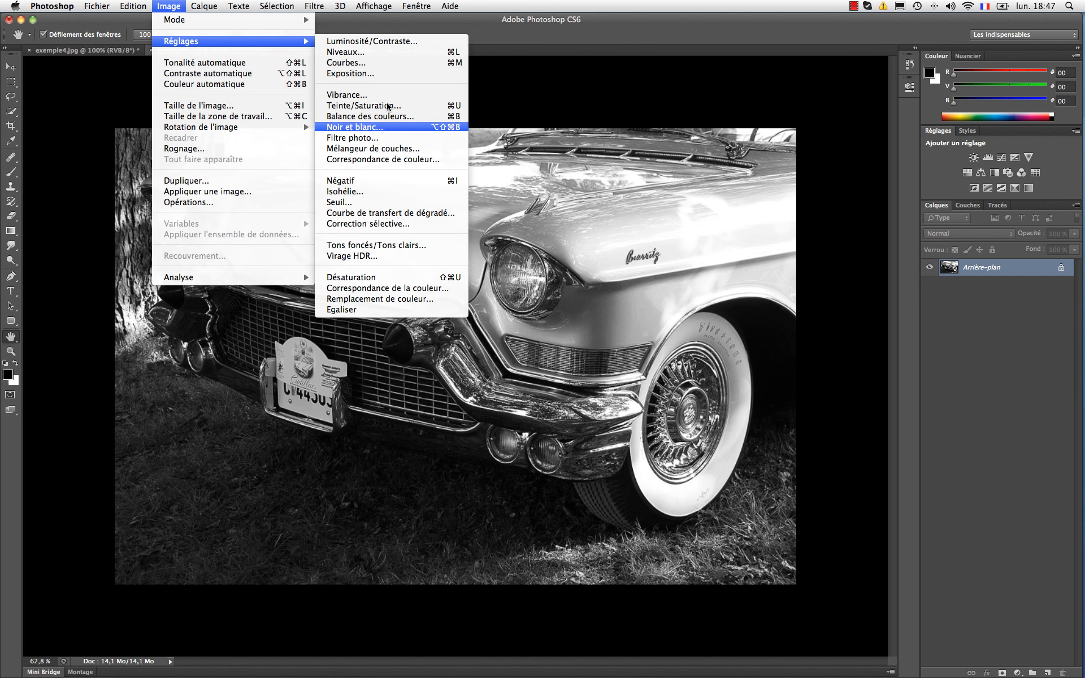
left_click(542, 260)
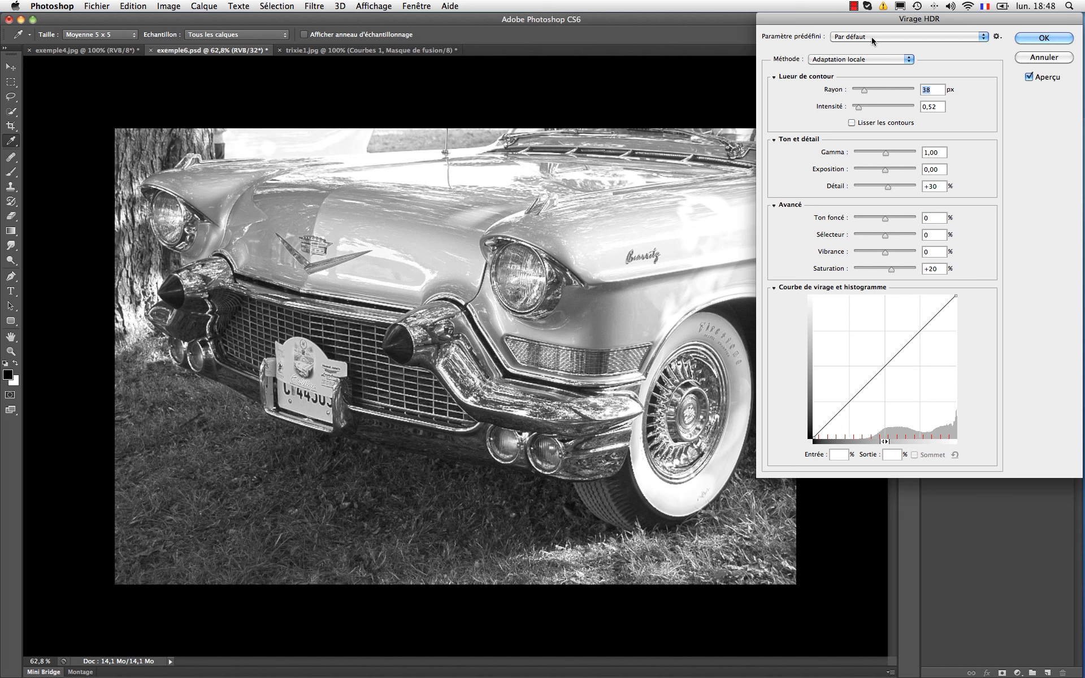
Preview the "Contraste élevé surréaliste", Scott5 and RC5 HDR Toning presets on the car photo.
left_click(873, 38)
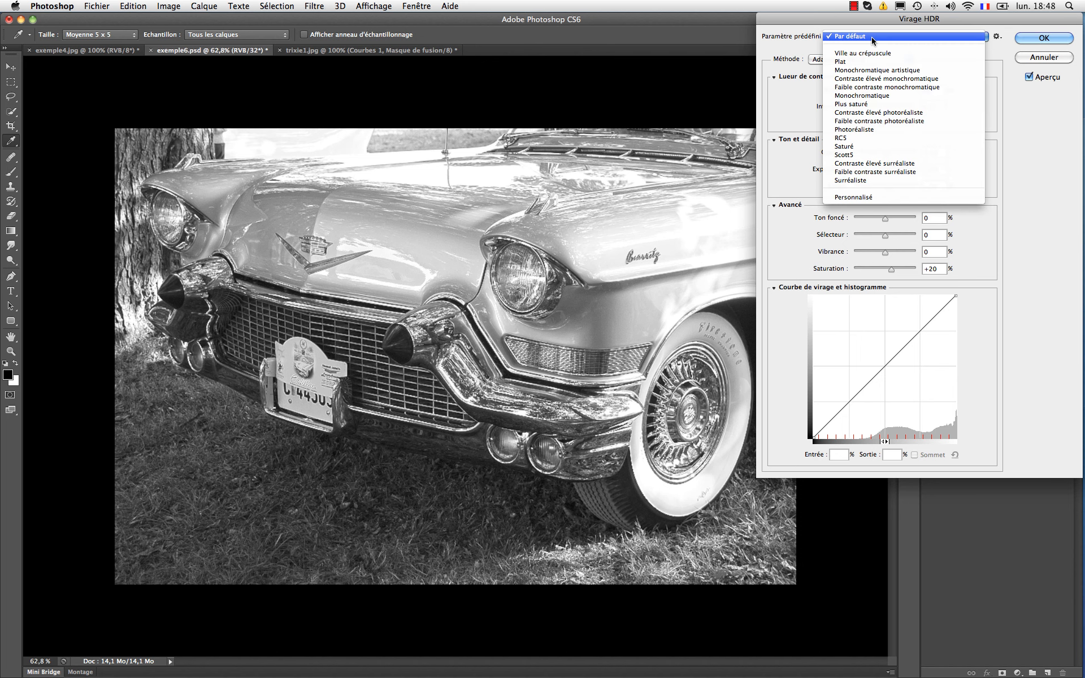
left_click(894, 166)
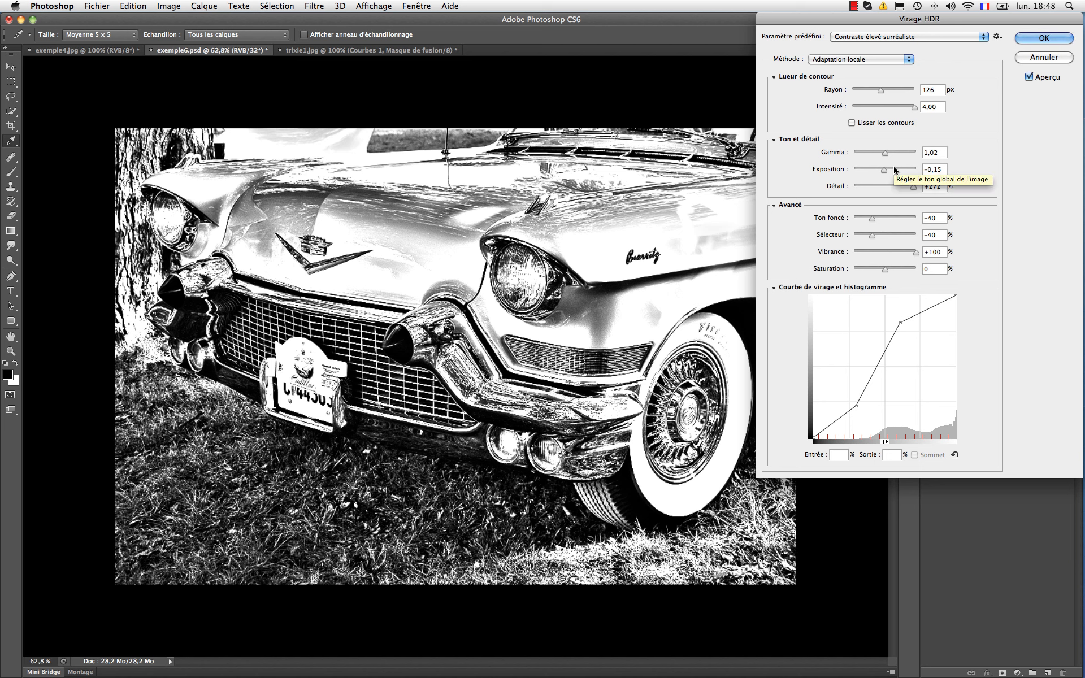
left_click(875, 37)
scroll(877, 56, "up", 5)
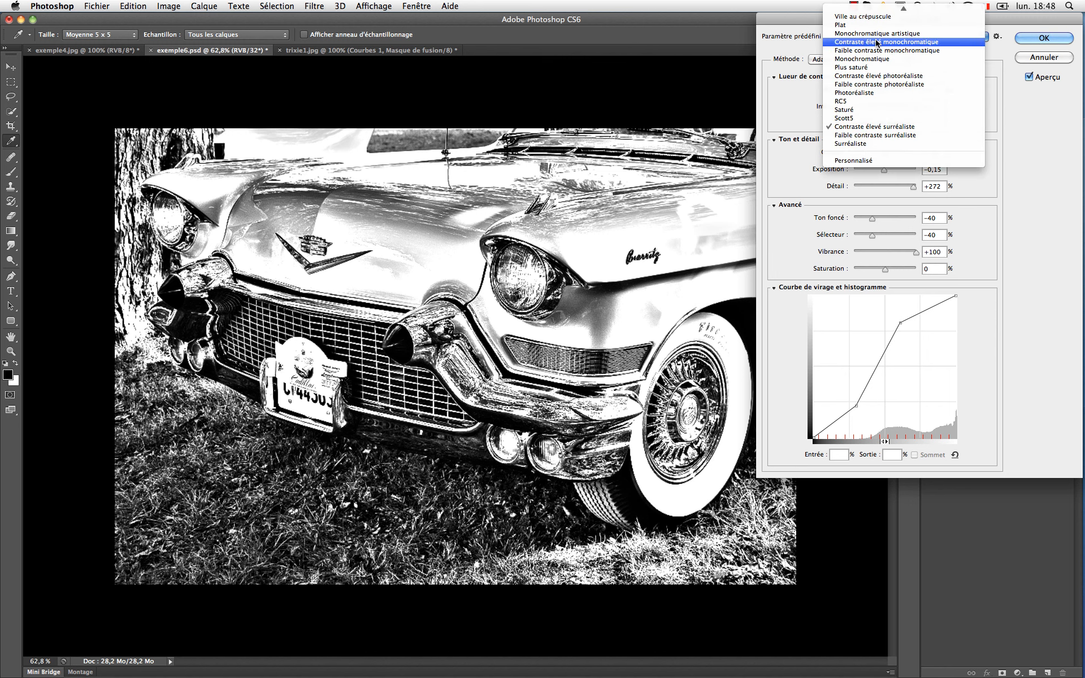
left_click(881, 118)
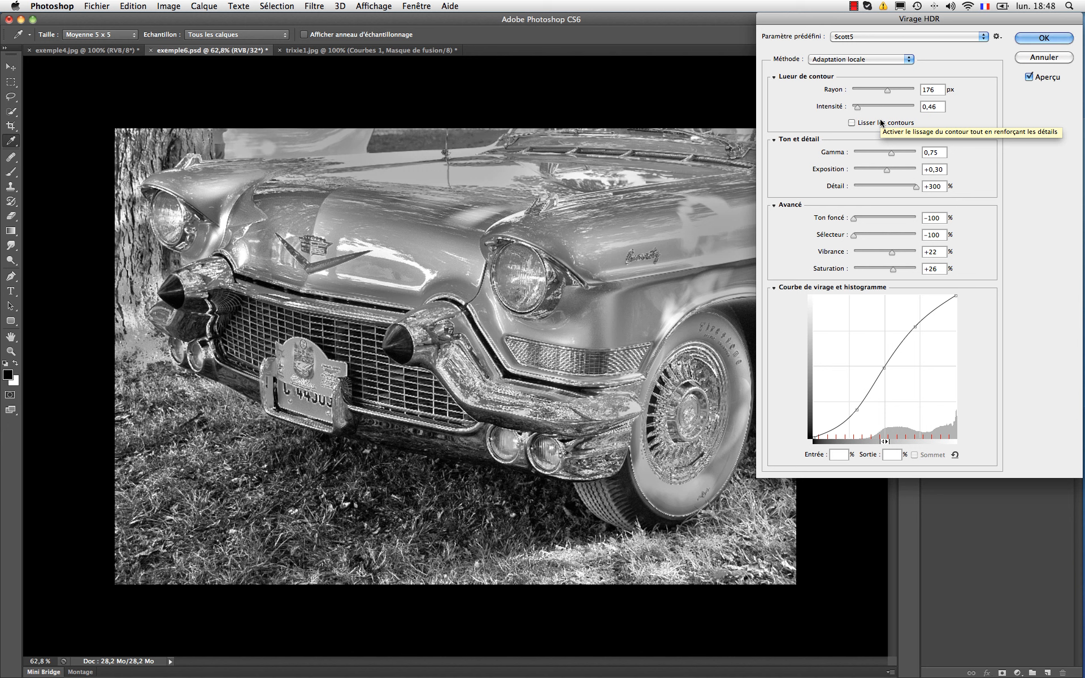
left_click(863, 59)
left_click(965, 37)
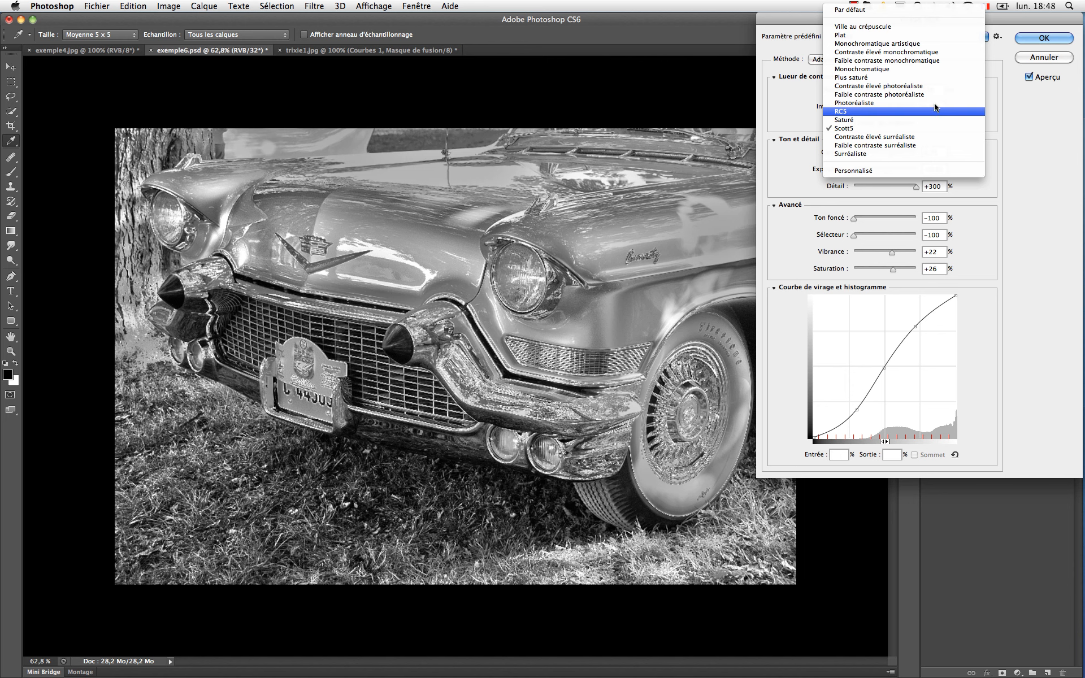
left_click(933, 112)
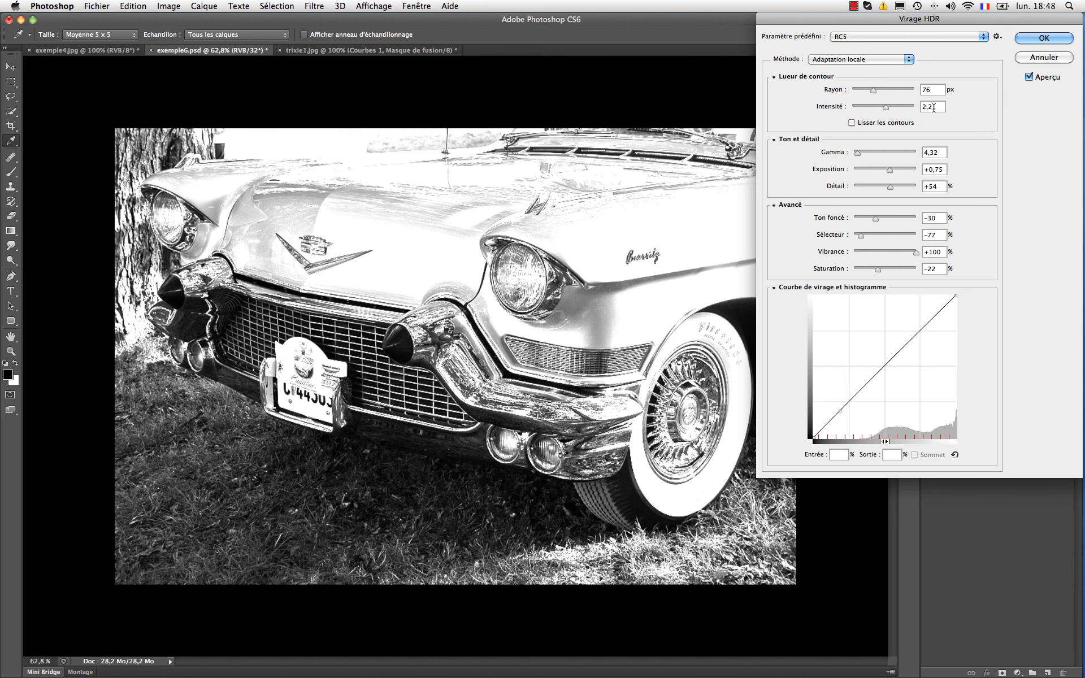
Apply HDR Toning to the car photo with the "Contraste élevé photoréaliste" preset.
left_click(879, 37)
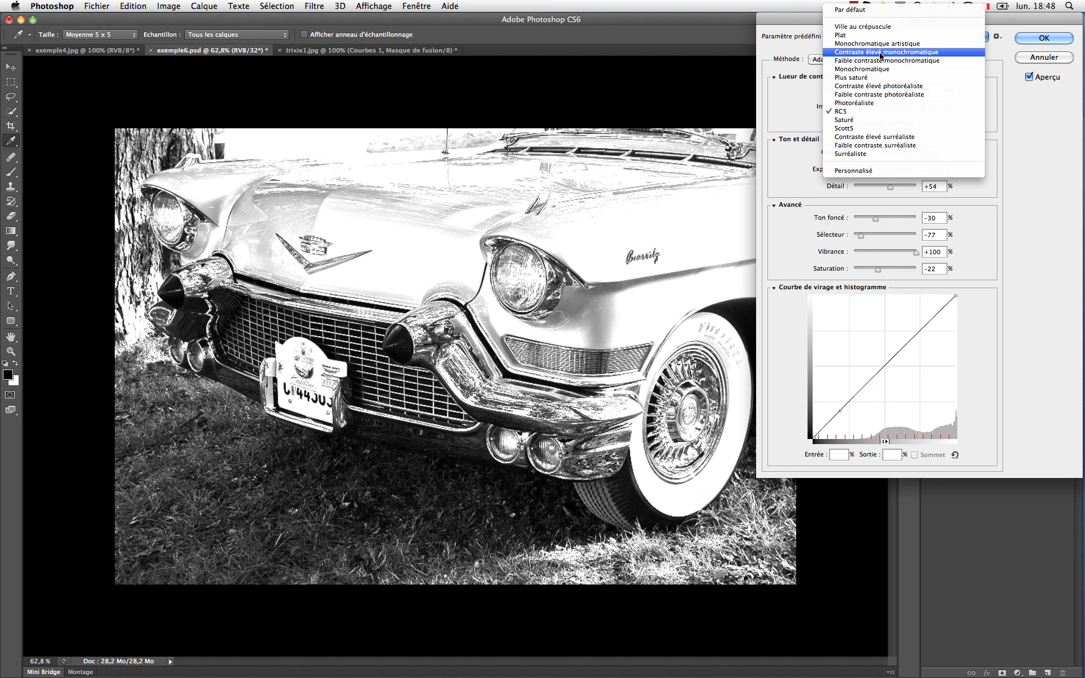
left_click(883, 86)
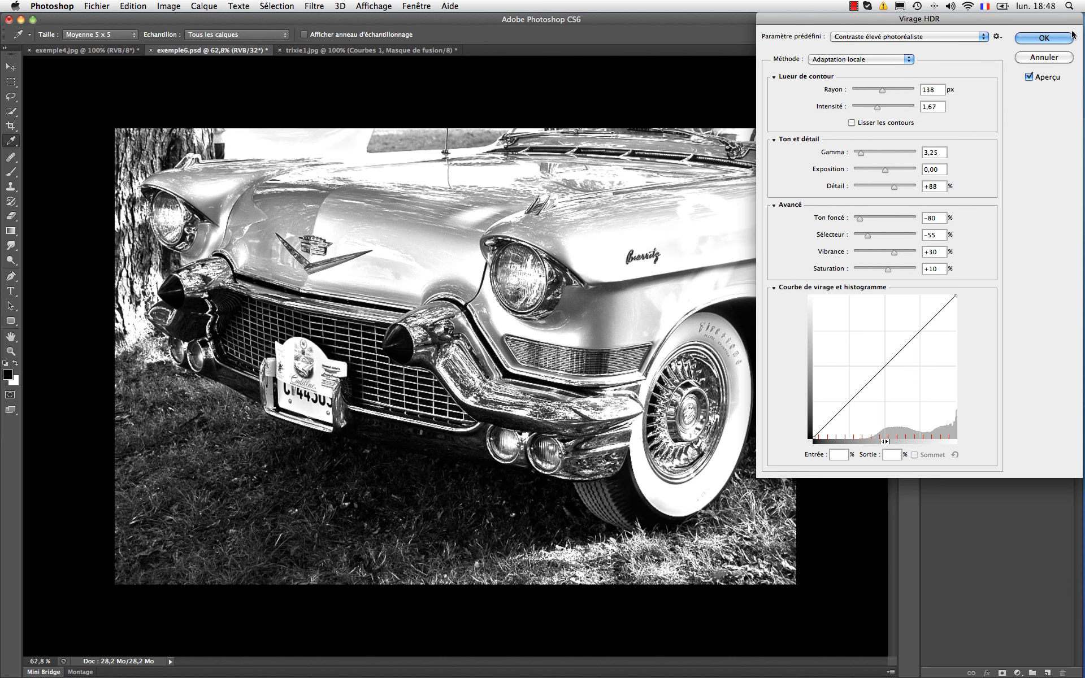
left_click(1049, 38)
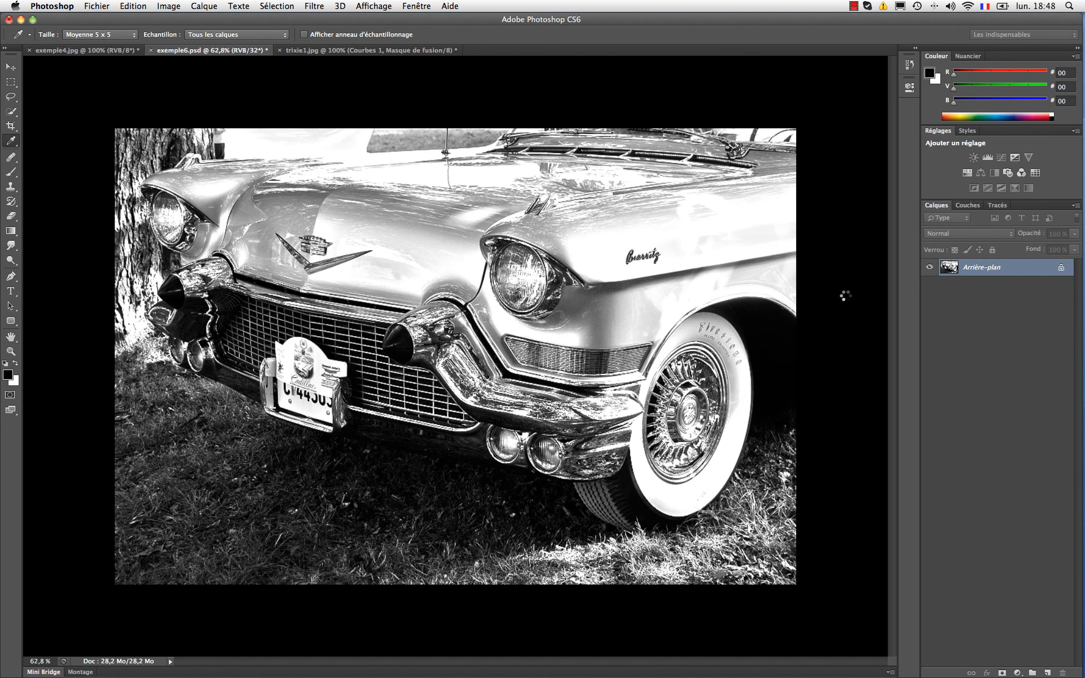
Switch to the exemple4.jpg glass photo, rotate it slightly counterclockwise and crop it.
key("h")
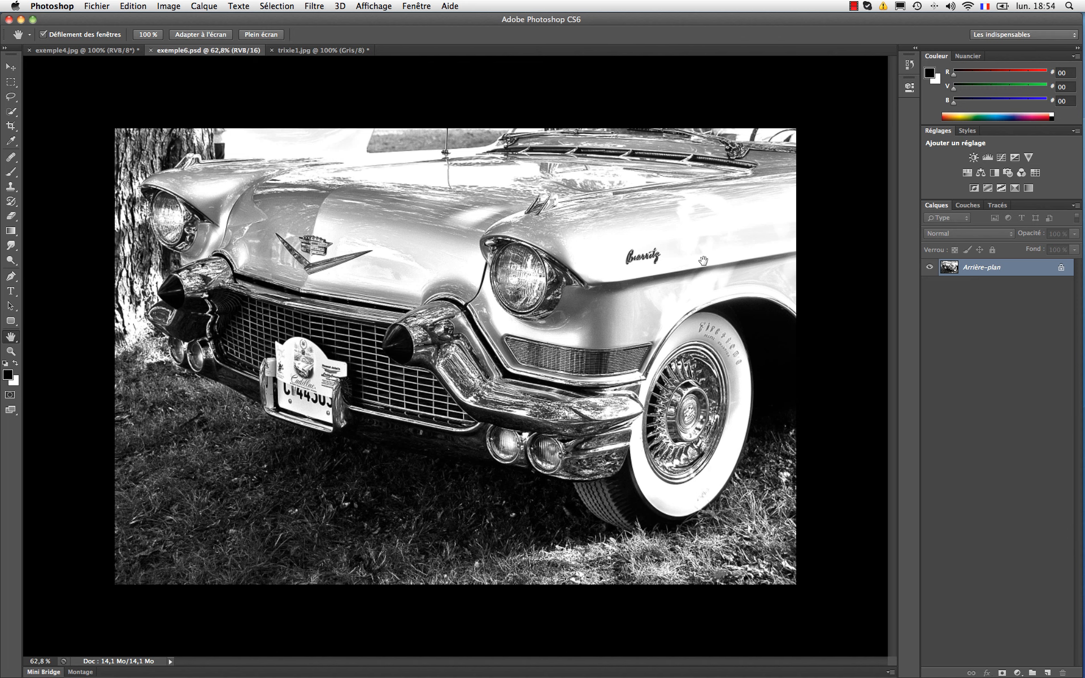
left_click(292, 52)
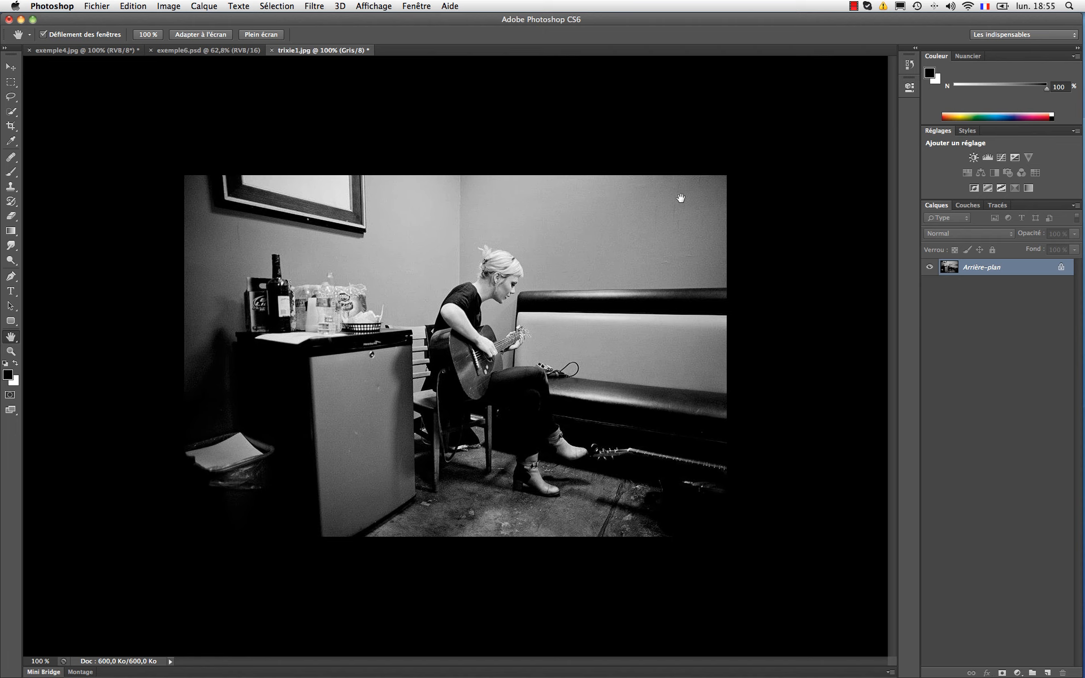
key("ctrl+Tab")
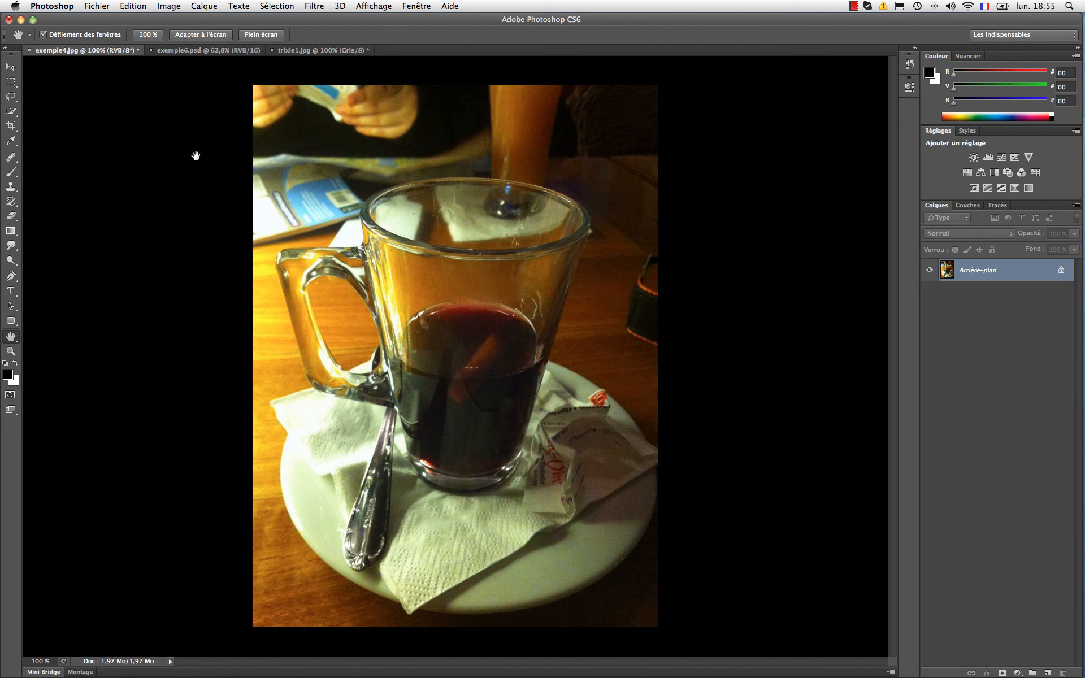
left_click(10, 127)
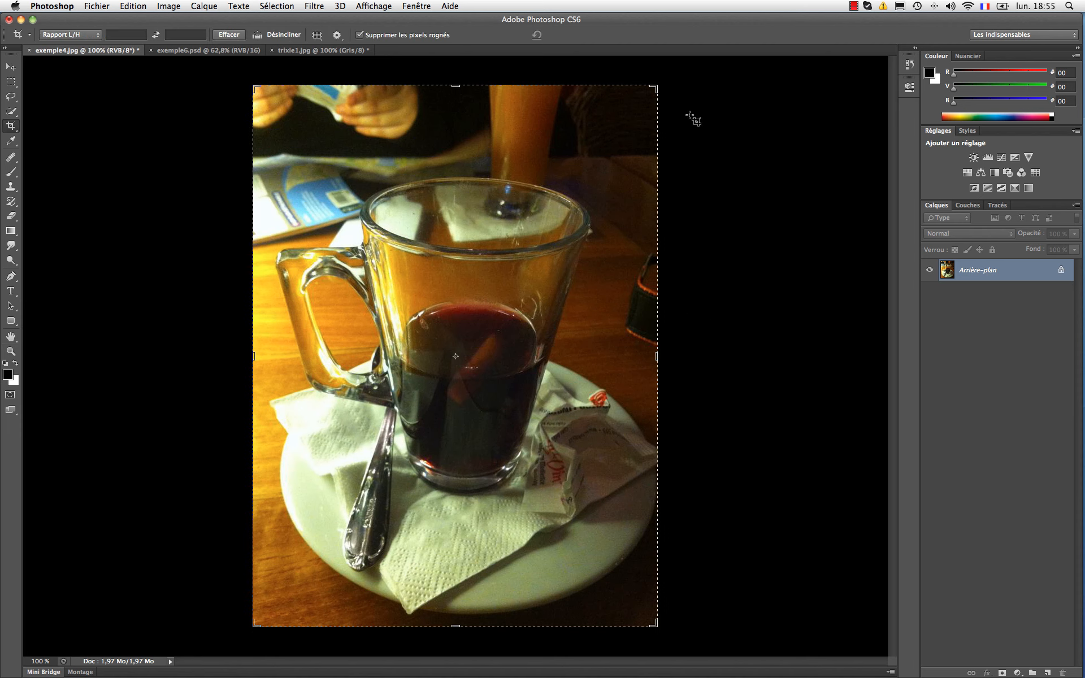
left_click_drag(630, 78, 641, 57)
key("Return")
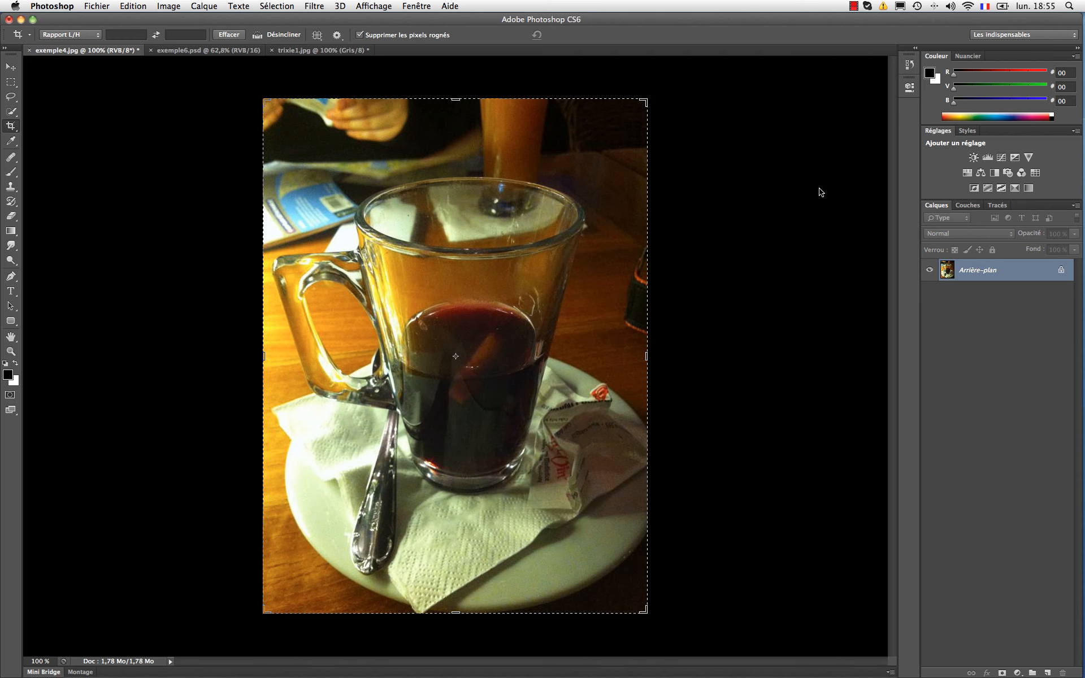
Convert the glass photo's background layer to a smart object and add a Noir et blanc adjustment layer above it.
right_click(989, 271)
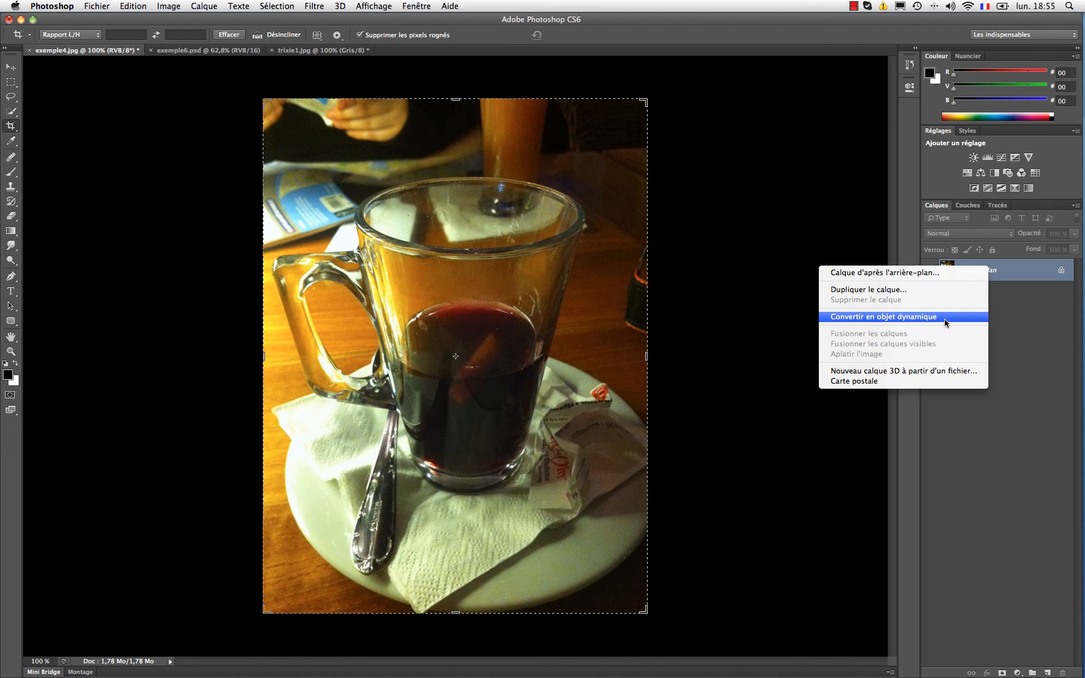
left_click(972, 316)
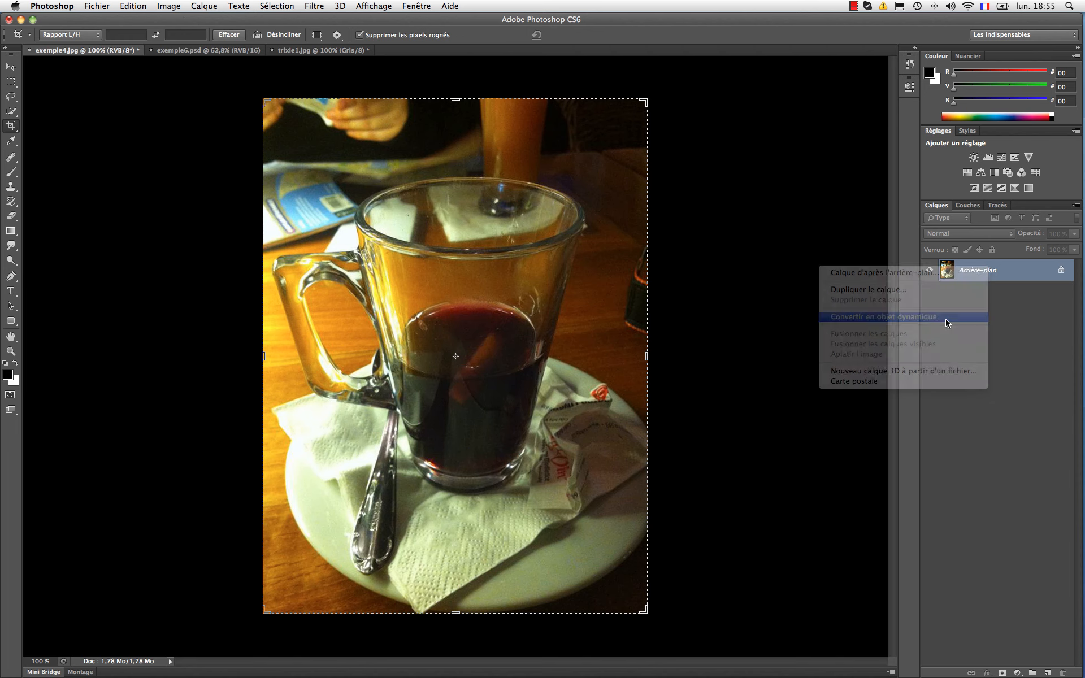
left_click(995, 173)
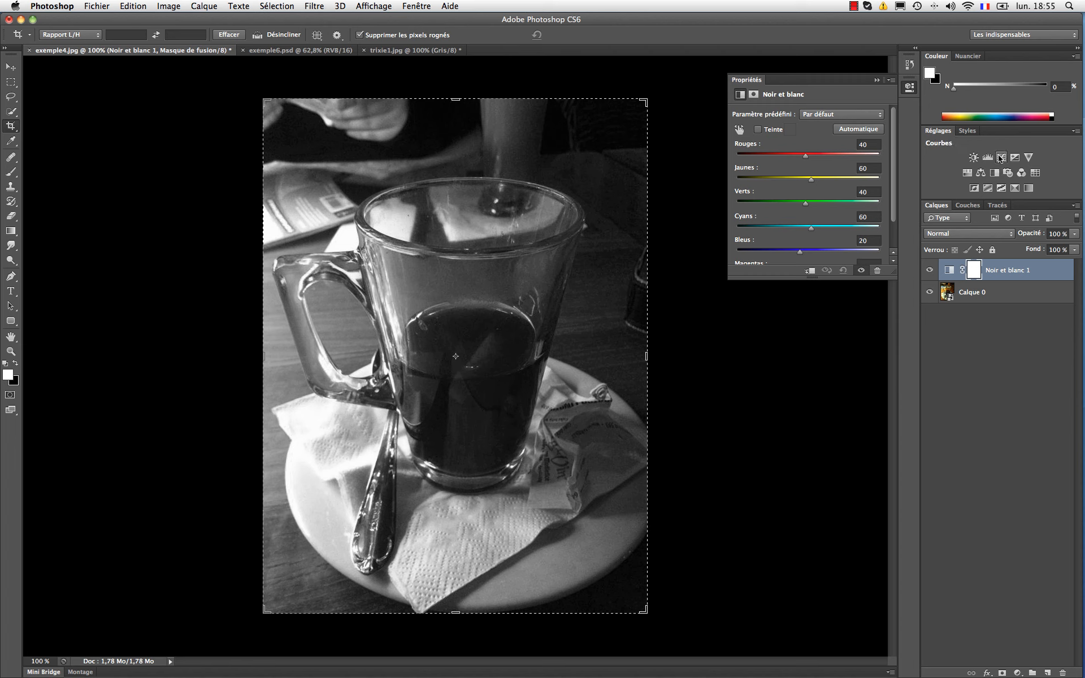
Add a Courbes adjustment layer and shape a slight S-curve that darkens the shadows and lightens the highlights.
left_click(1001, 158)
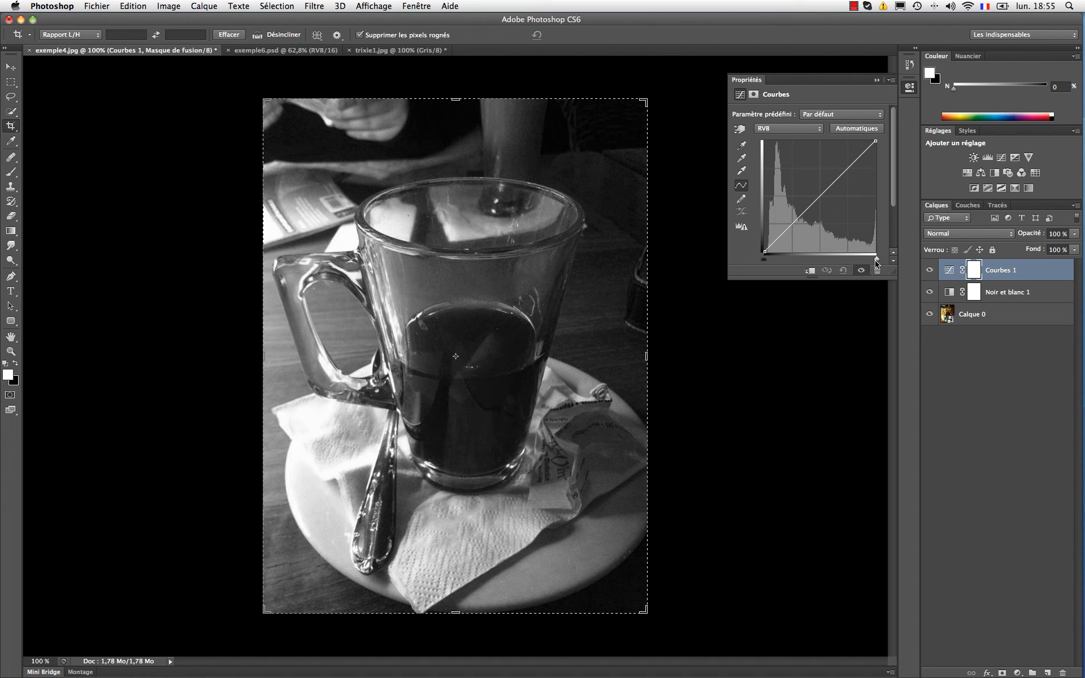
mouse_move(877, 259)
left_mouse_down("alt")
mouse_move(868, 261)
mouse_move(888, 260)
left_mouse_up("alt")
left_click(741, 171)
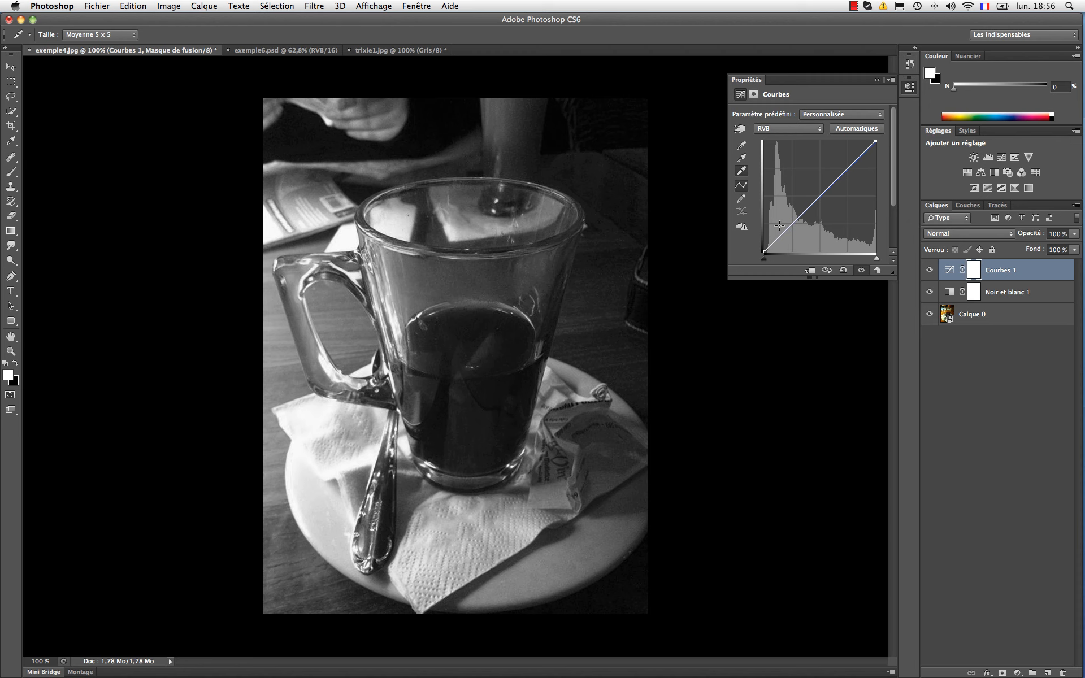
left_click_drag(781, 235, 783, 237)
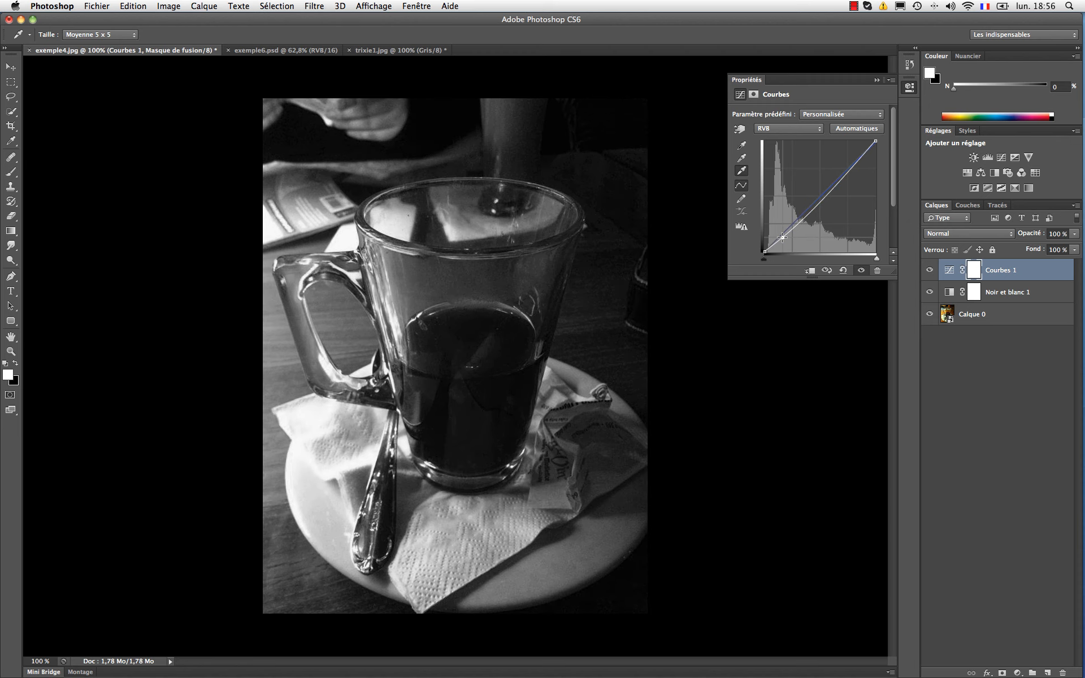
left_click_drag(863, 155, 854, 157)
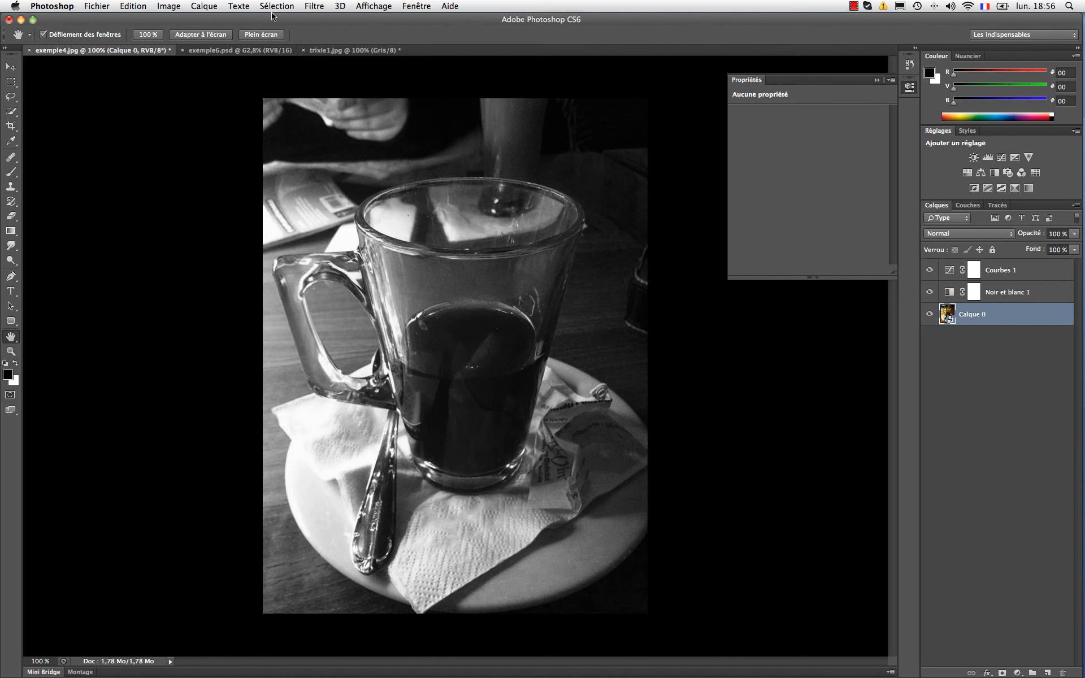
Apply Netteté optimisée to the Calque 0 smart object with Gain 53 %, Rayon 2,8 px and Flou de l'objectif removal.
left_click(311, 7)
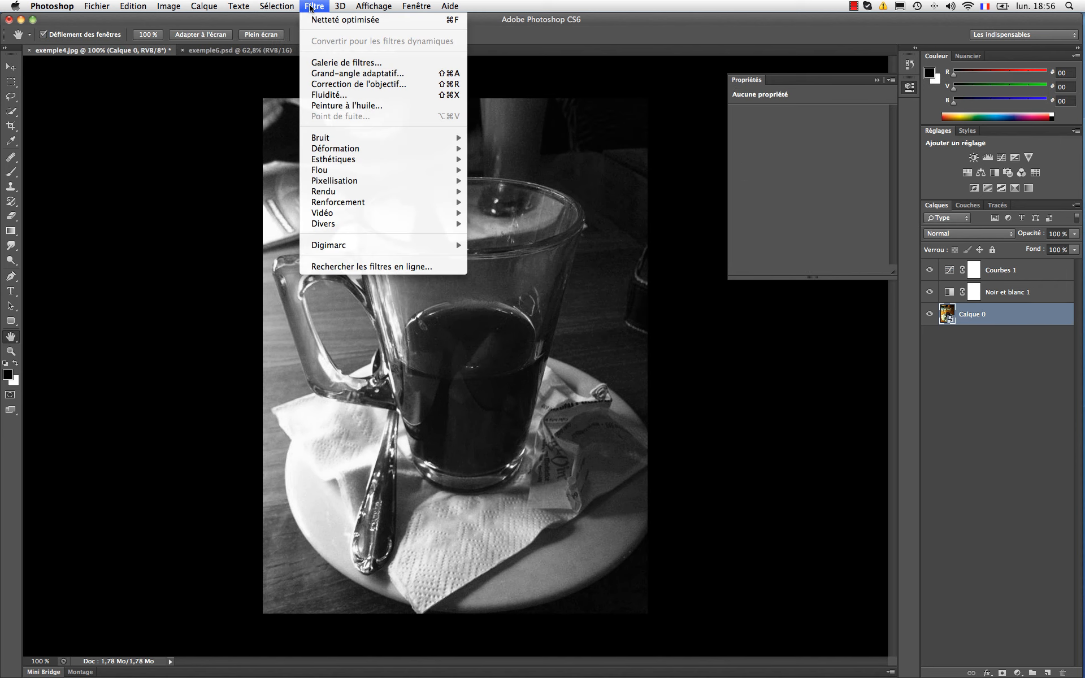
mouse_move(357, 203)
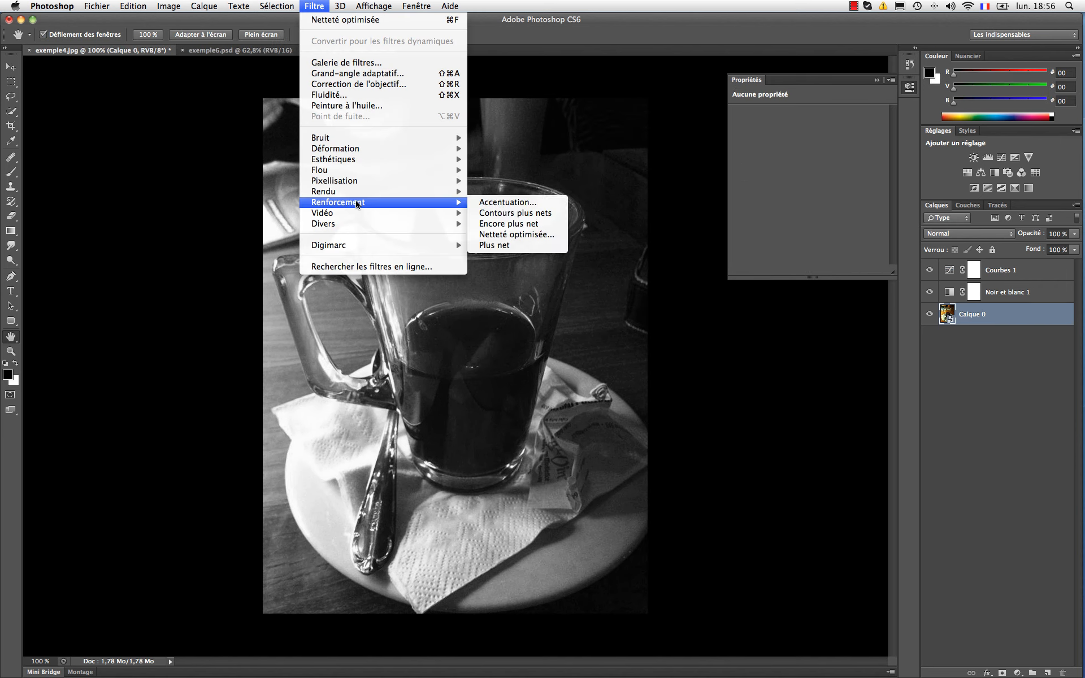
left_click(539, 235)
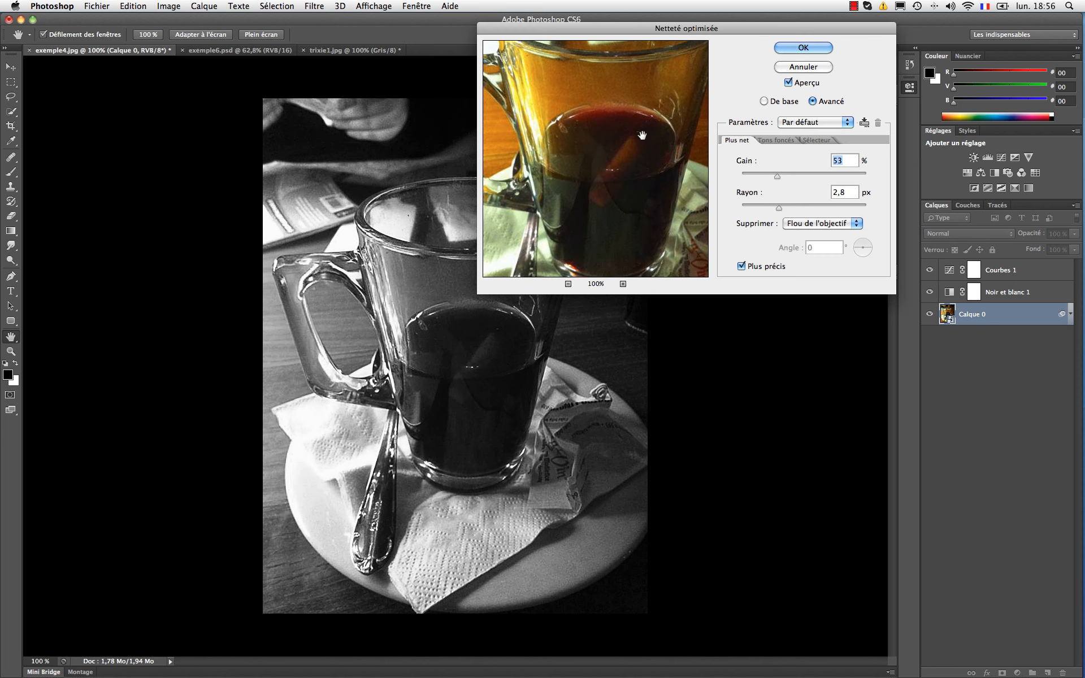
left_click(816, 47)
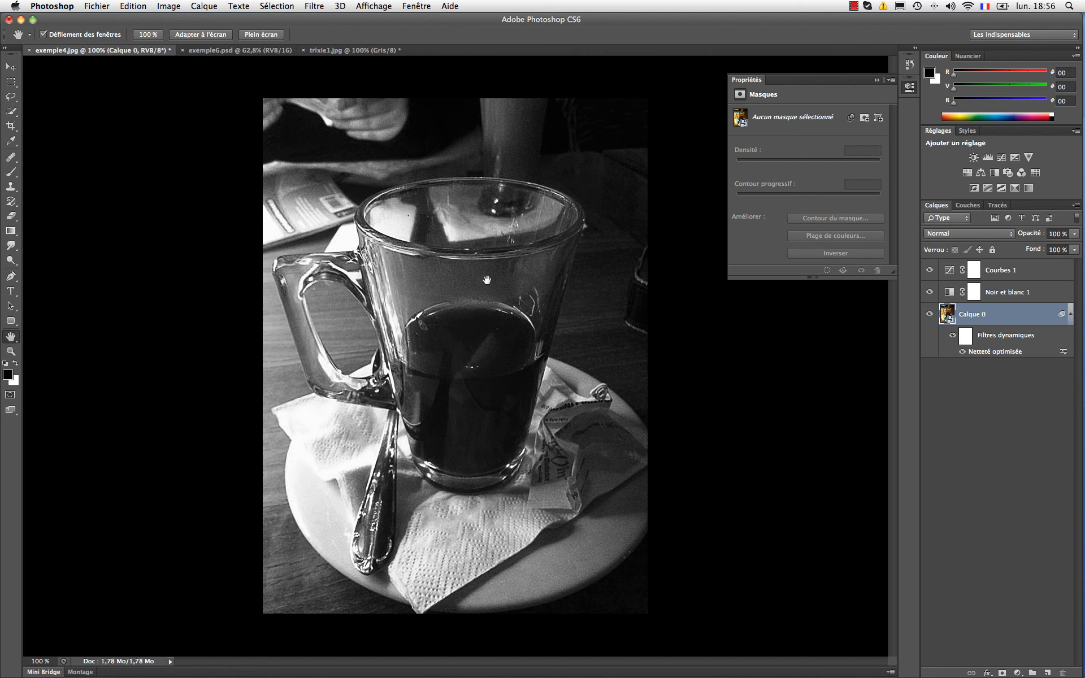